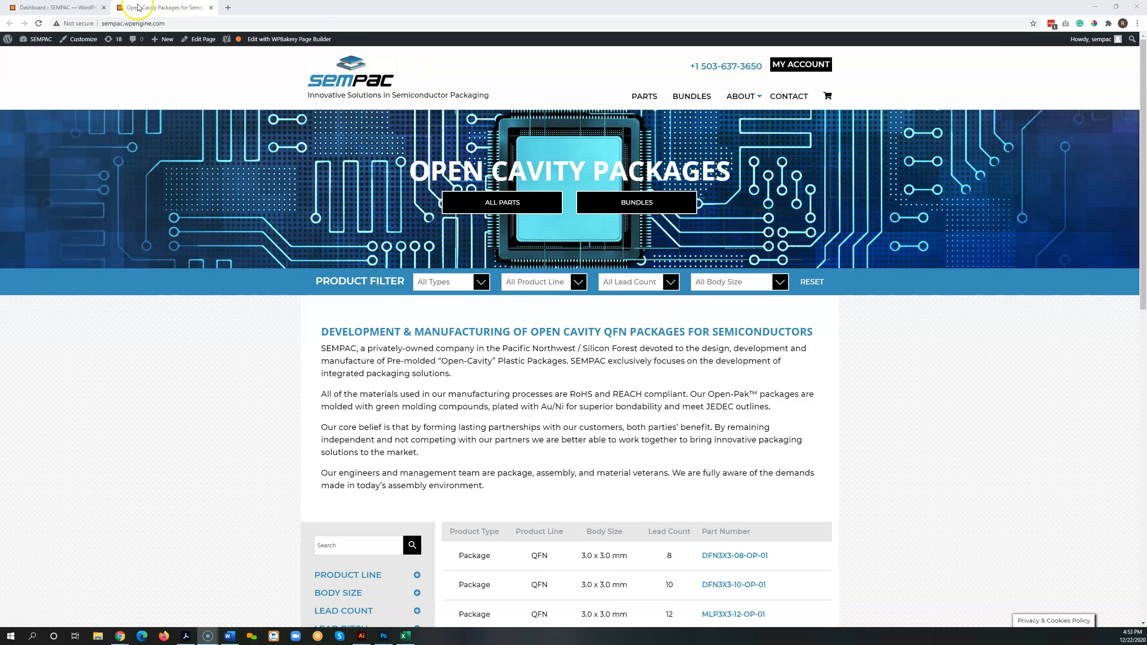
# Browse the SEMPAC's Tutorial Videos widget on the WordPress dashboard down to its product display order video
pyautogui.click(64, 11)
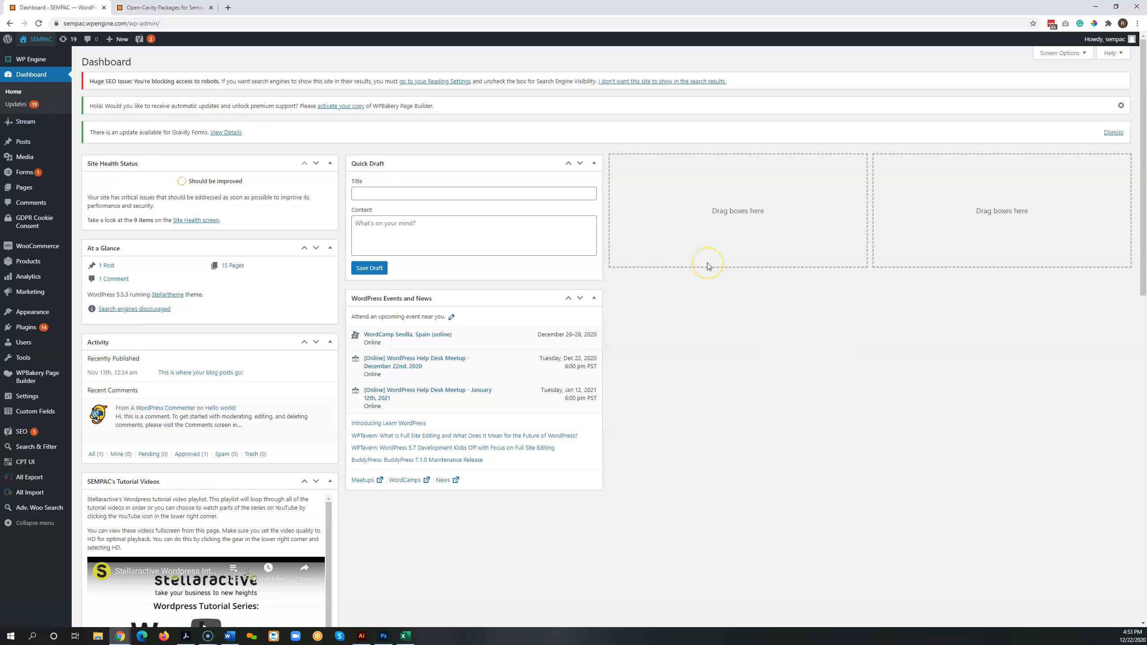
pyautogui.scroll(-5, 715, 268)
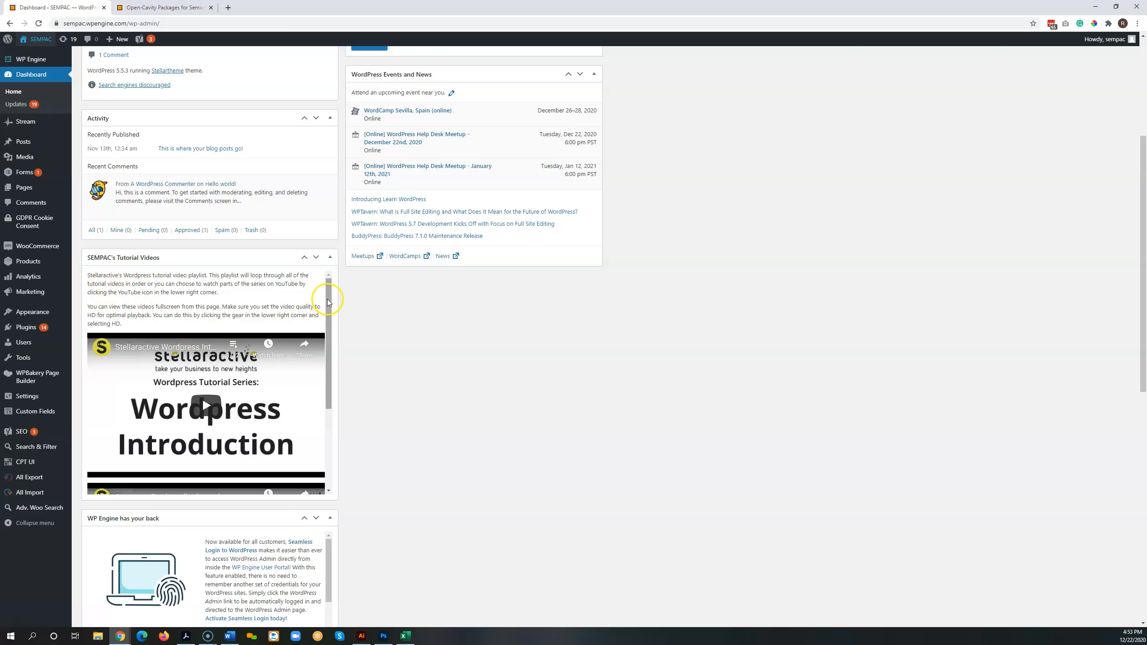
pyautogui.moveTo(329, 301); pyautogui.dragTo(329, 307)
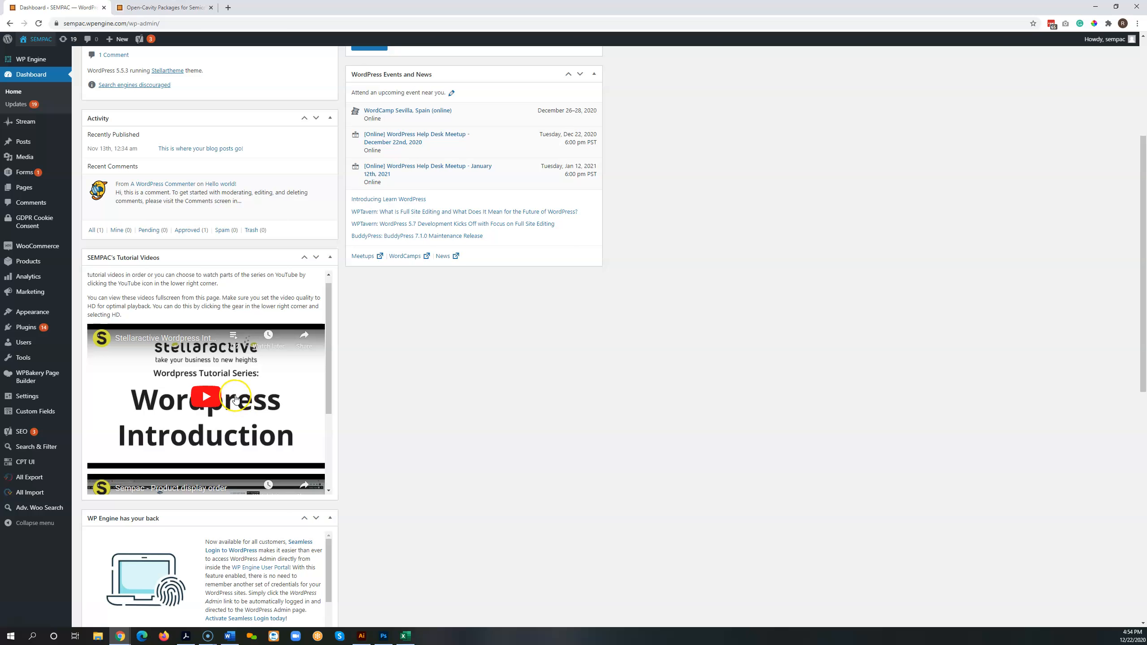
pyautogui.moveTo(328, 344); pyautogui.dragTo(329, 421)
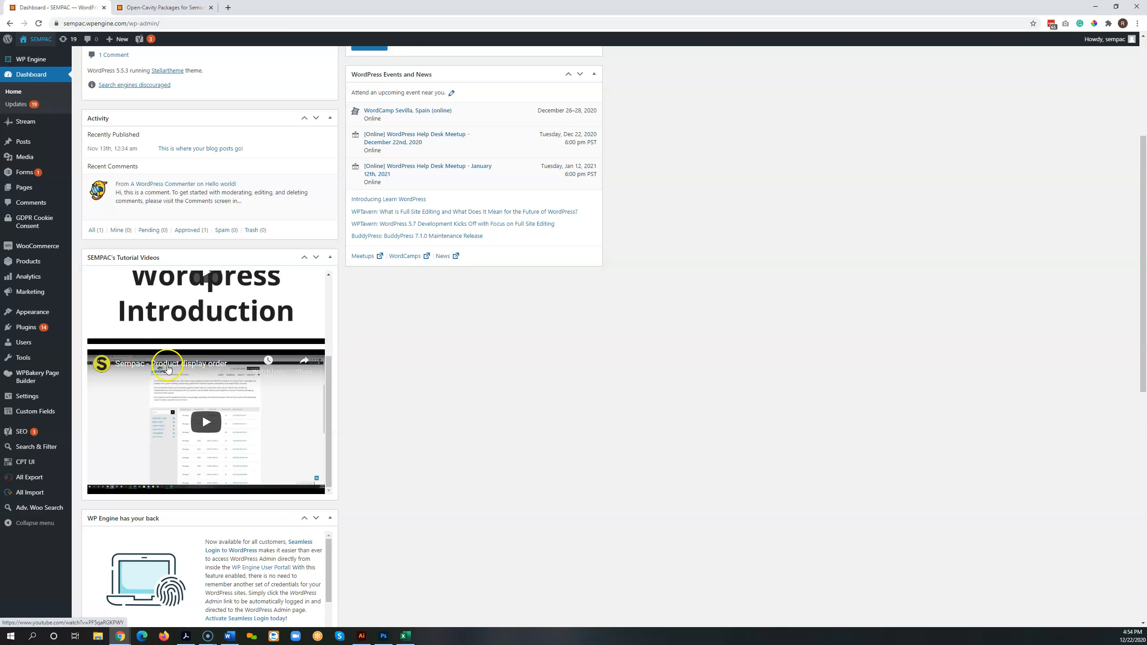
# Play and pause the "Sempac - Product display order" video, open it on YouTube, and return to the dashboard
pyautogui.click(204, 424)
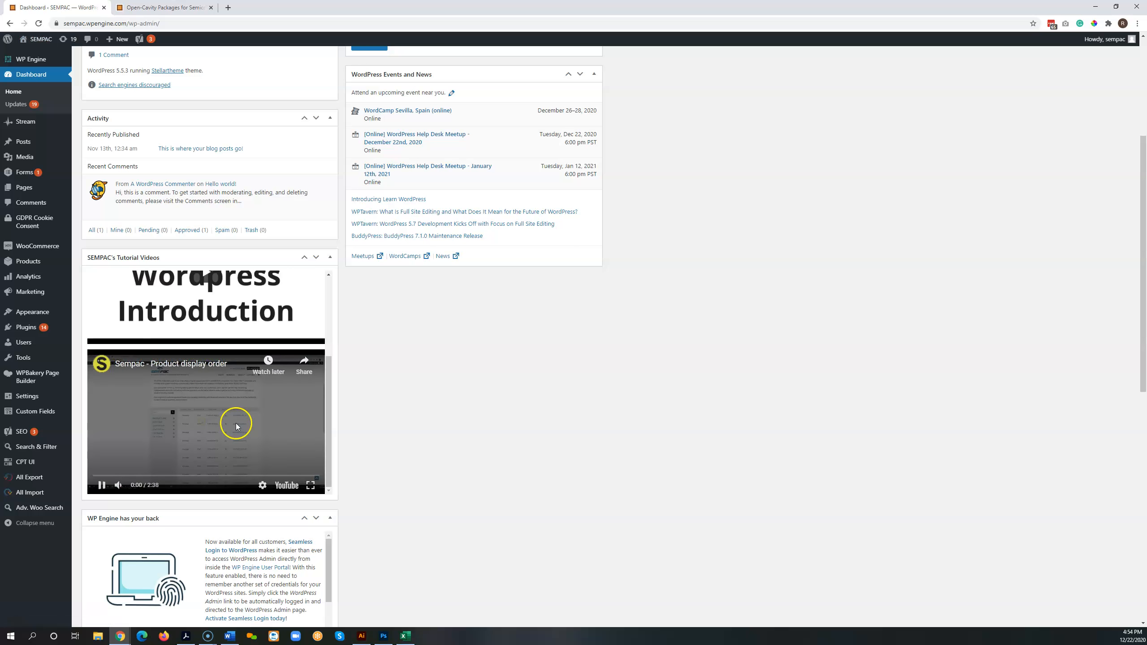
pyautogui.click(101, 485)
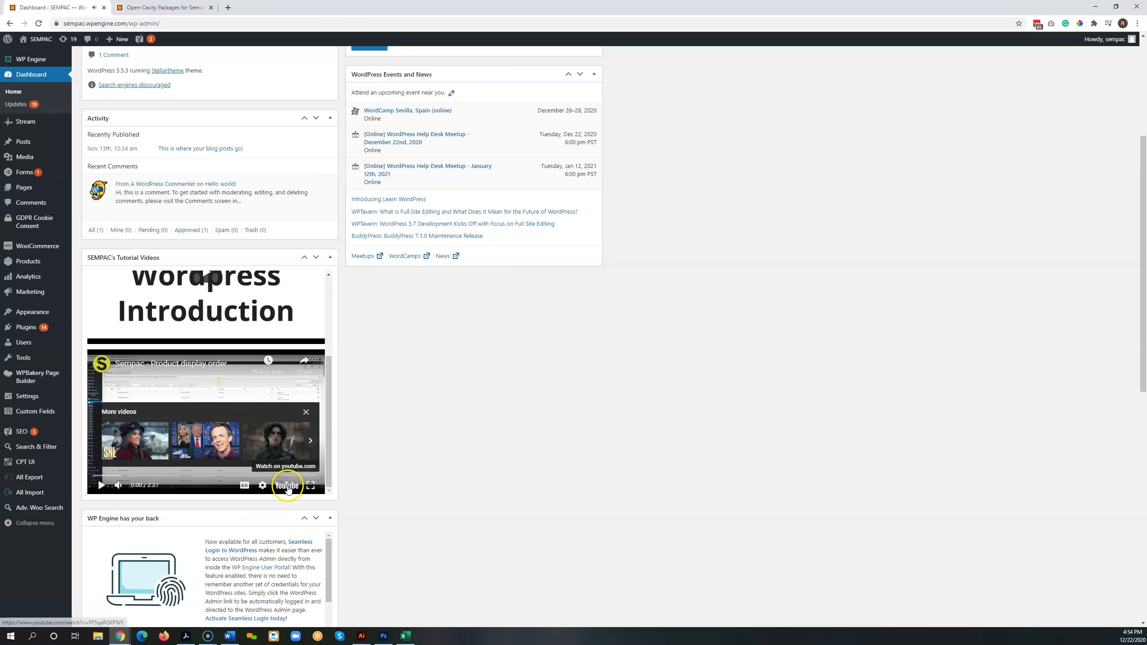
pyautogui.click(287, 485)
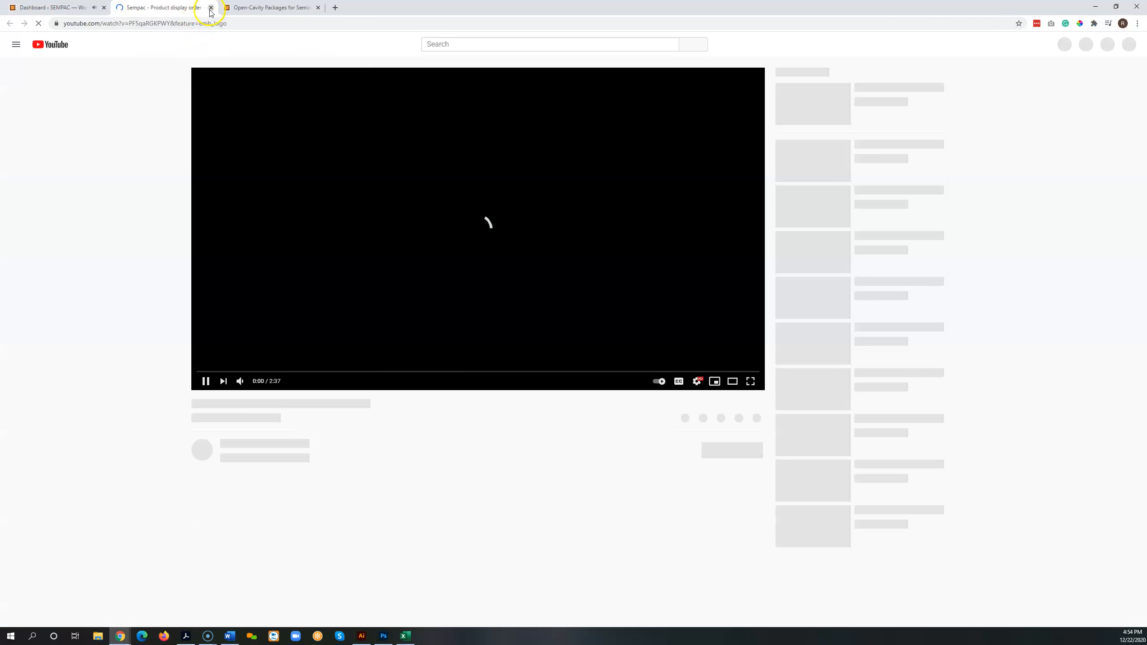
pyautogui.click(211, 7)
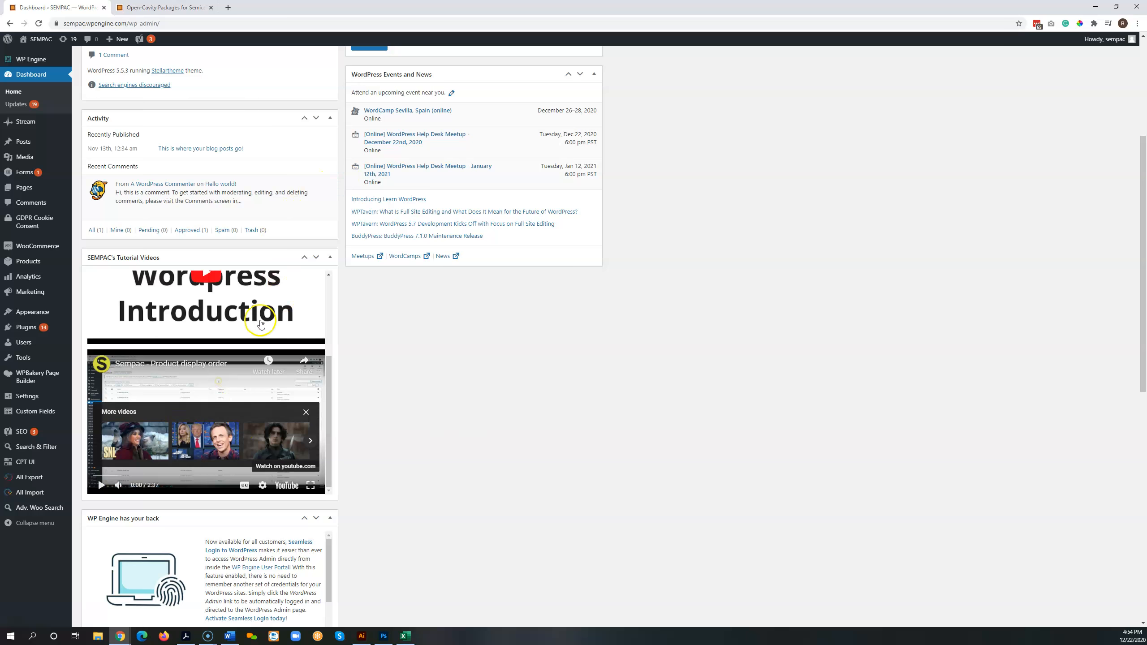
# Move the SEMPAC's Tutorial Videos widget to the top of the dashboard's second column, above Quick Draft
pyautogui.scroll(5, 550, 345)
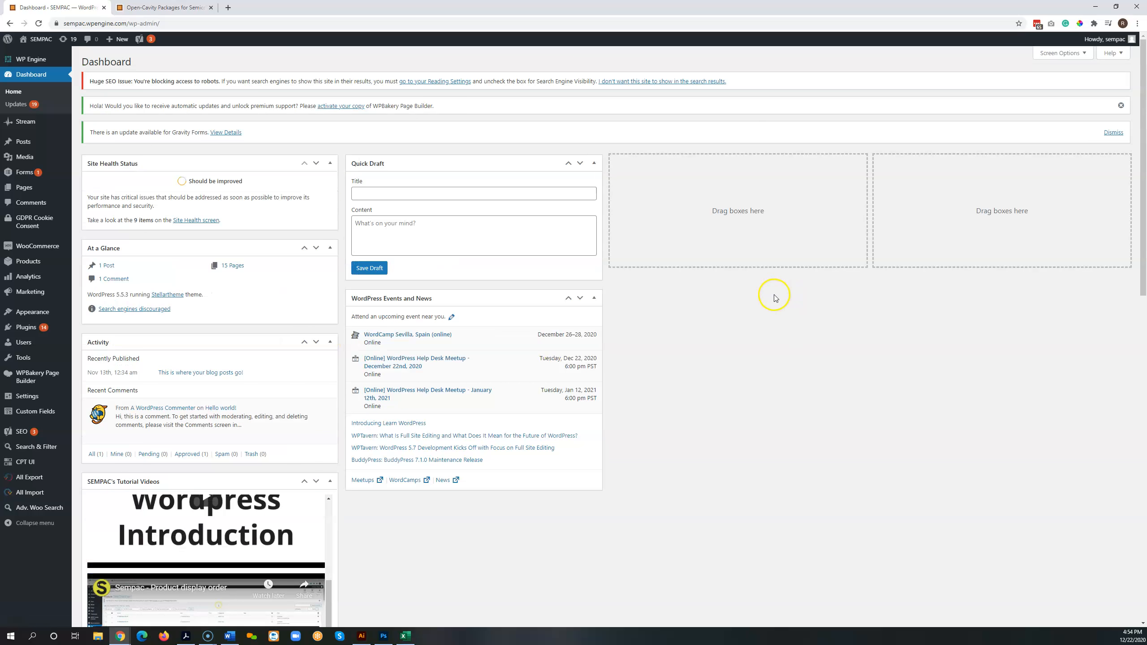
pyautogui.scroll(-5, 776, 298)
pyautogui.scroll(-4, 772, 299)
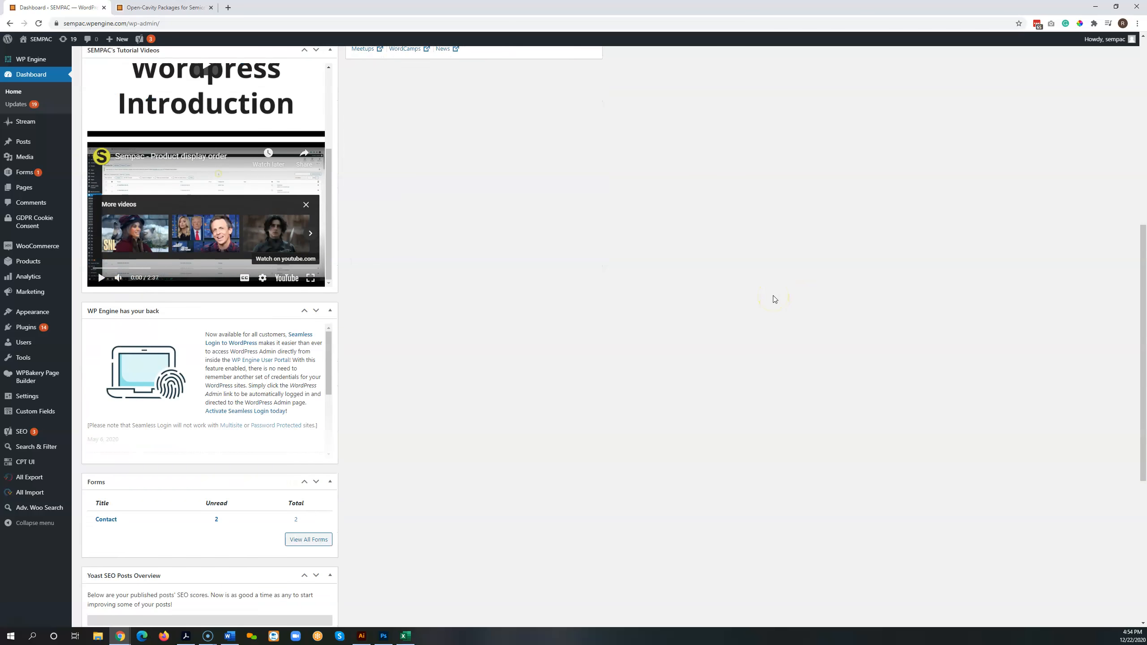
pyautogui.scroll(6, 773, 300)
pyautogui.scroll(2, 563, 317)
pyautogui.moveTo(206, 445); pyautogui.dragTo(217, 136)
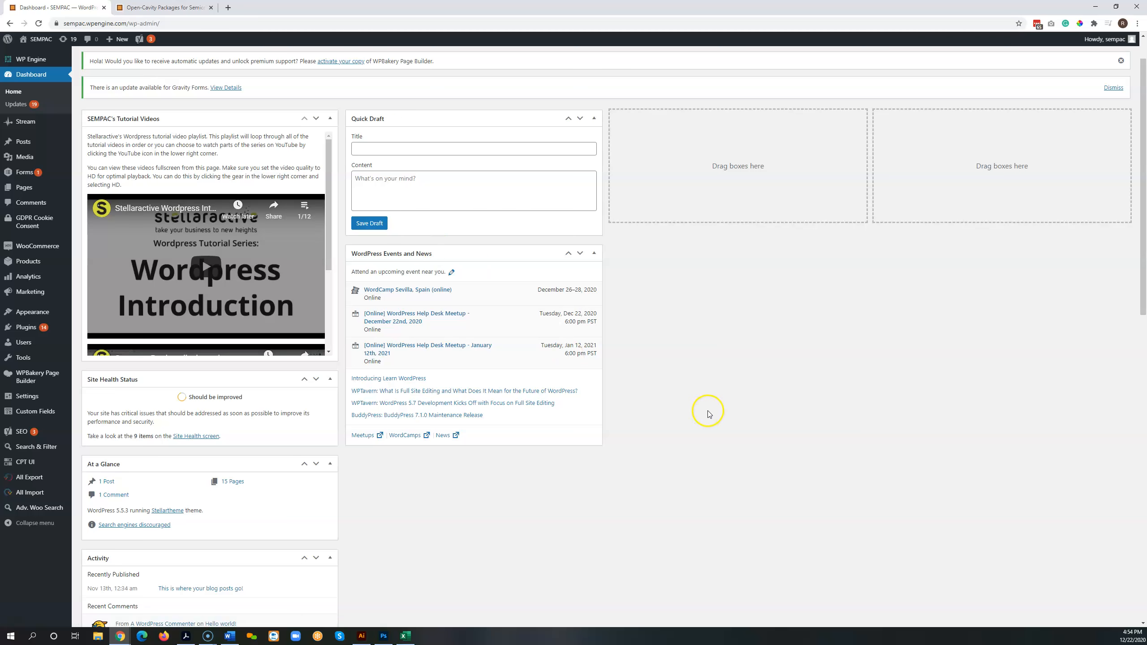
pyautogui.click(322, 122)
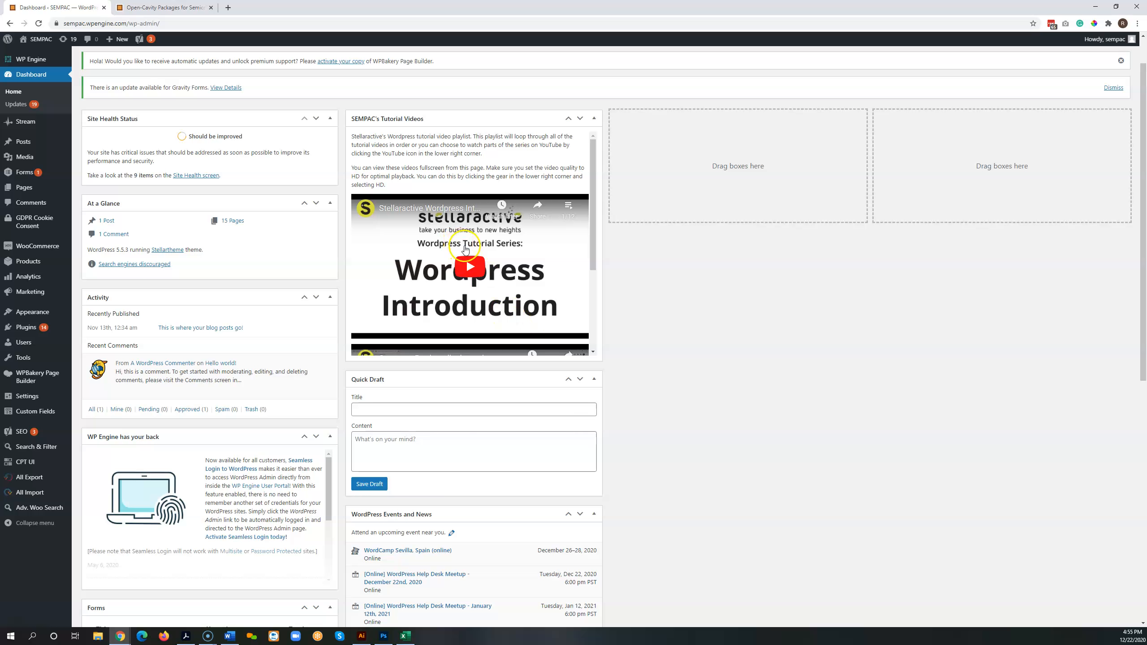
# Open the Careers page on the live SEMPAC site
pyautogui.click(167, 8)
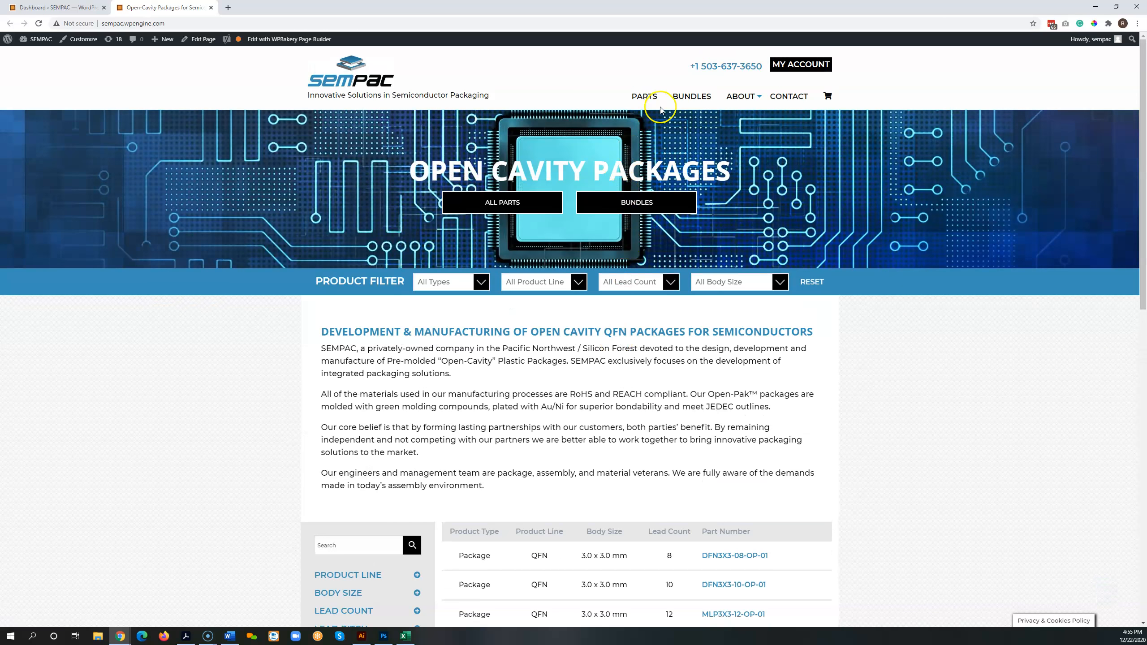
pyautogui.moveTo(745, 102)
pyautogui.click(731, 121)
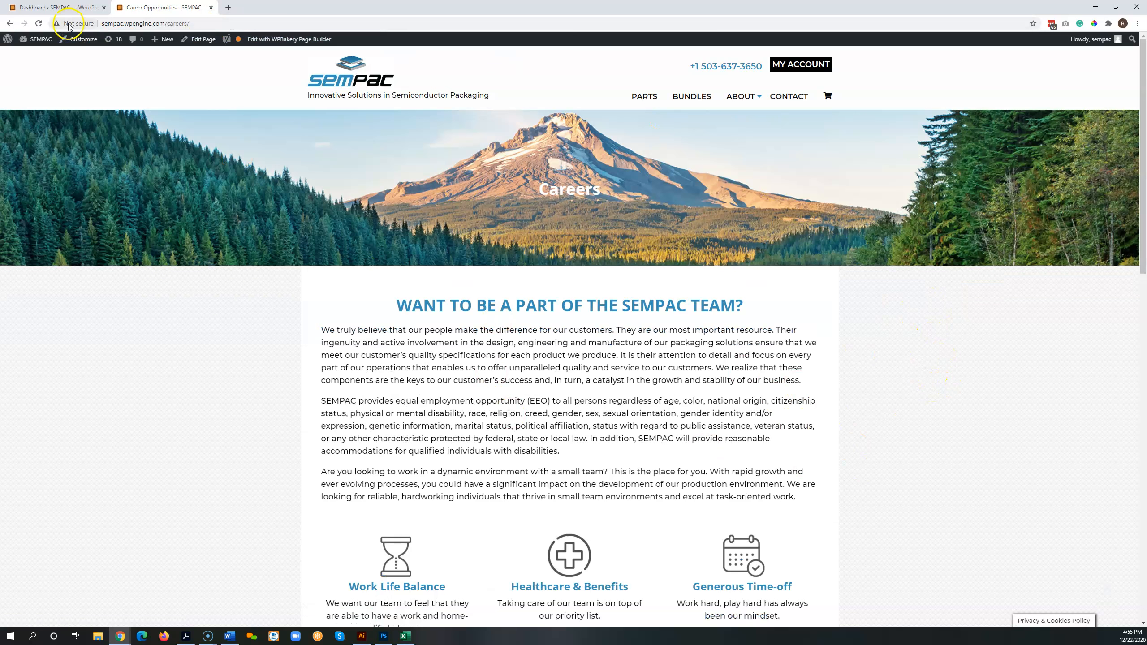
# Open the Careers page for editing from the WordPress list of all pages
pyautogui.click(25, 13)
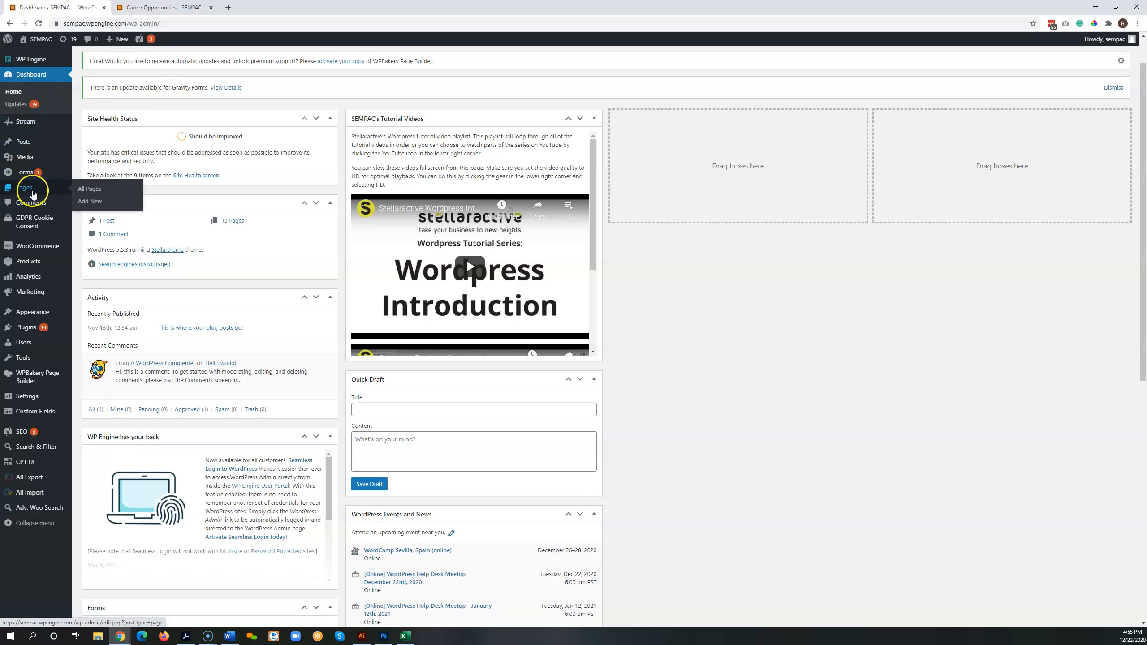
pyautogui.click(18, 192)
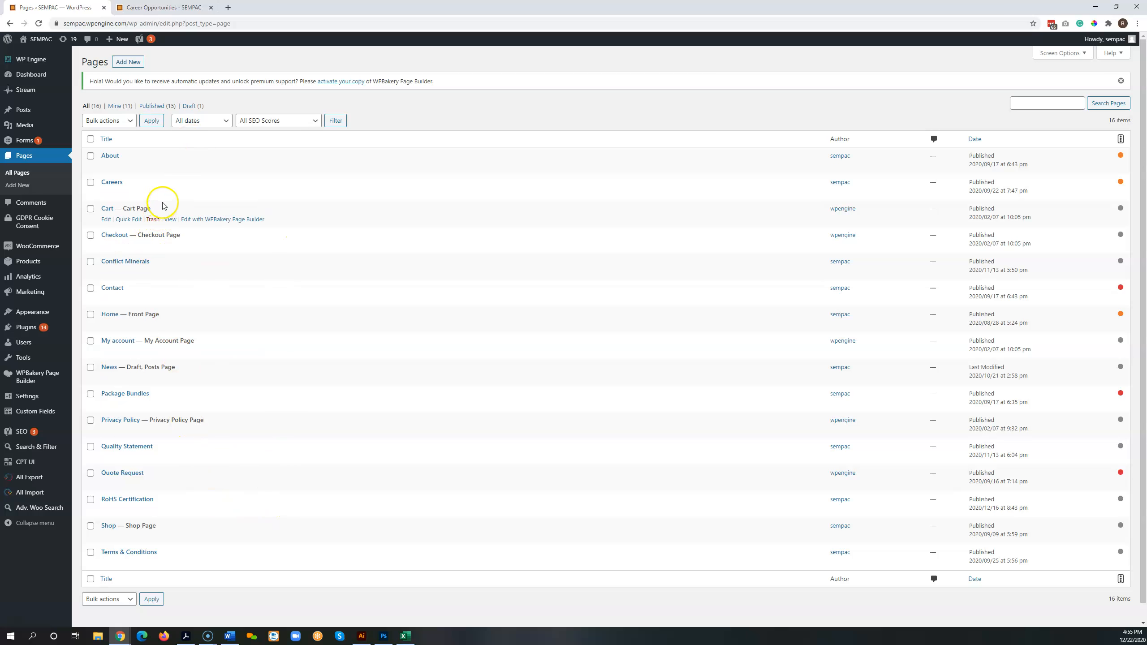
pyautogui.click(1016, 102)
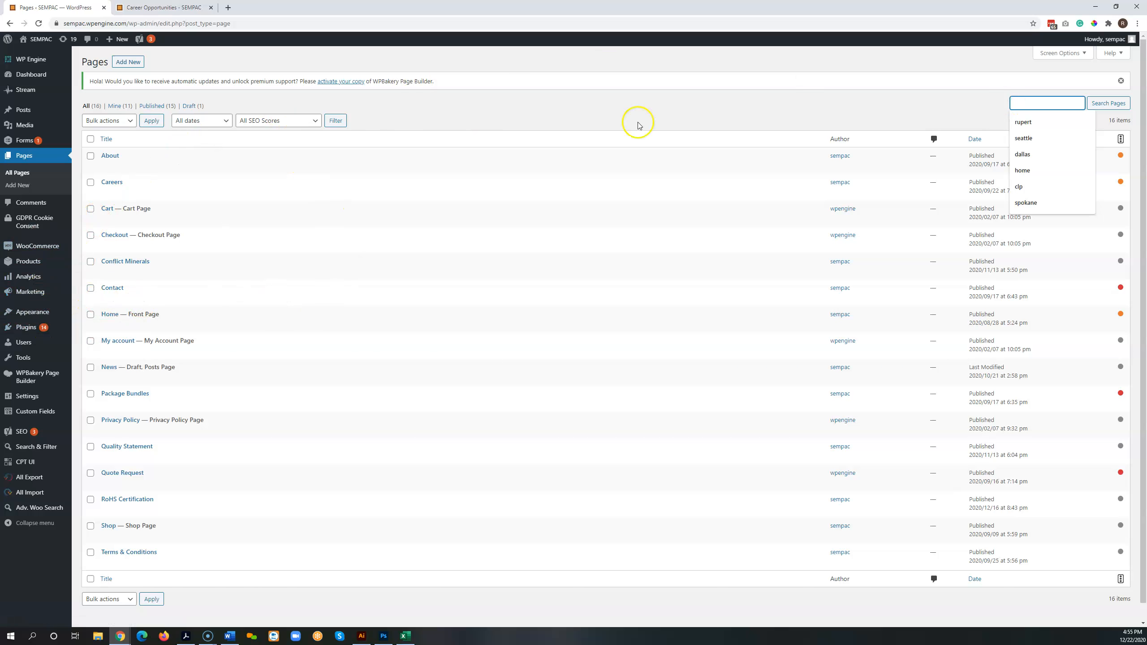
pyautogui.click(904, 110)
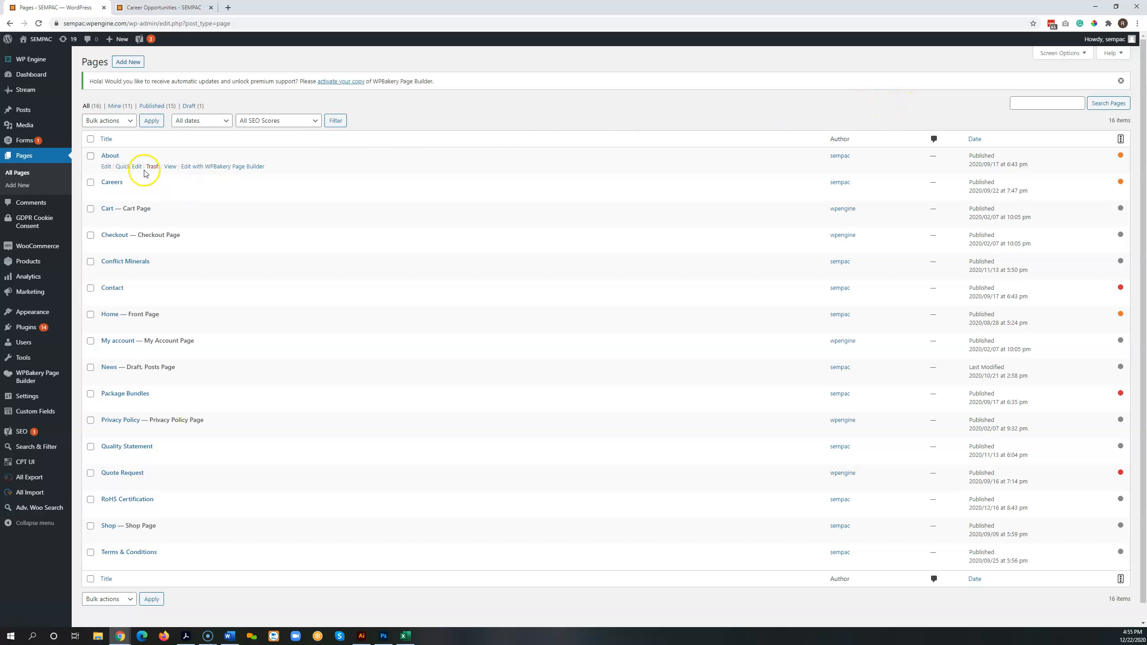
pyautogui.click(109, 182)
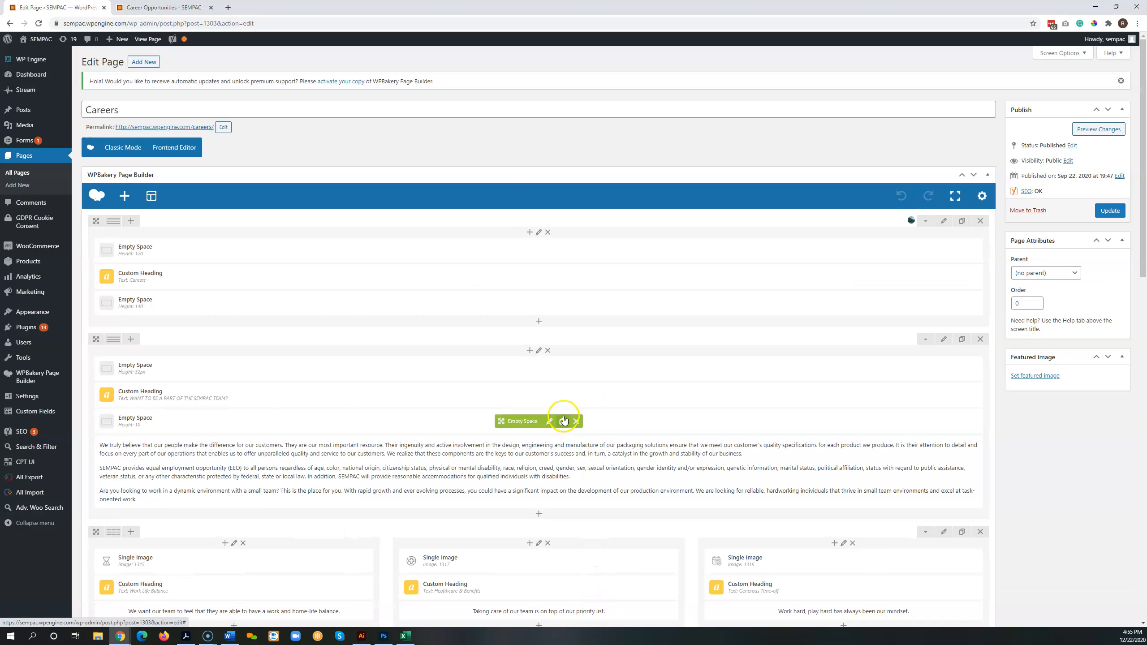
# Compare the Careers page's rows, headings and text blocks in the page builder with the live page
pyautogui.scroll(-2, 598, 418)
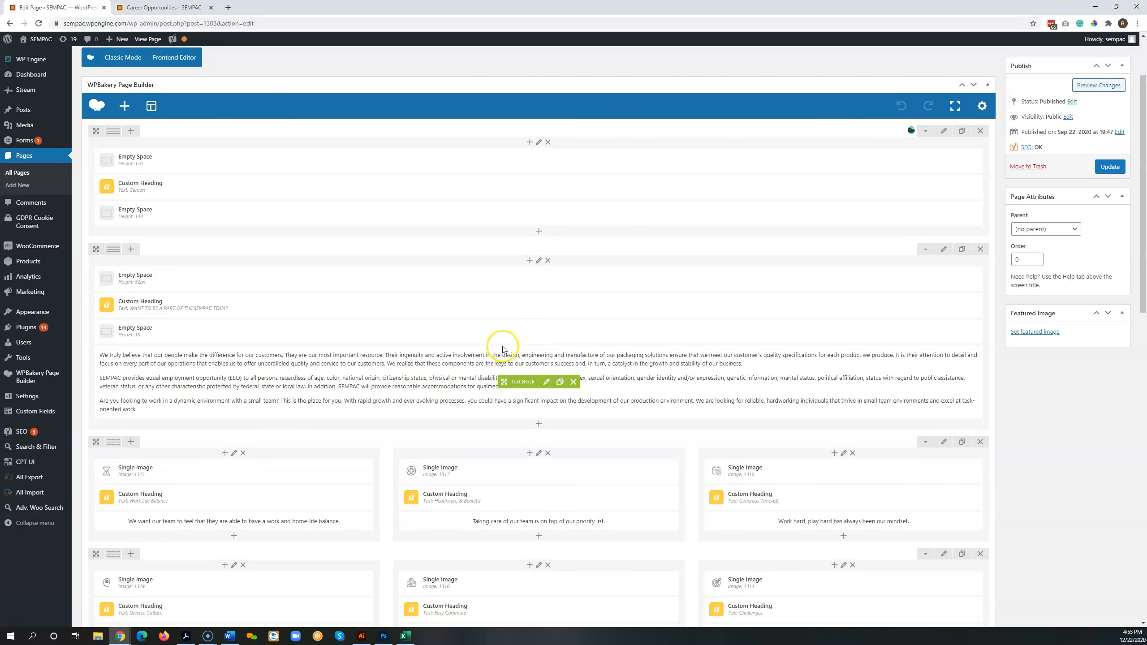
pyautogui.scroll(-2, 582, 348)
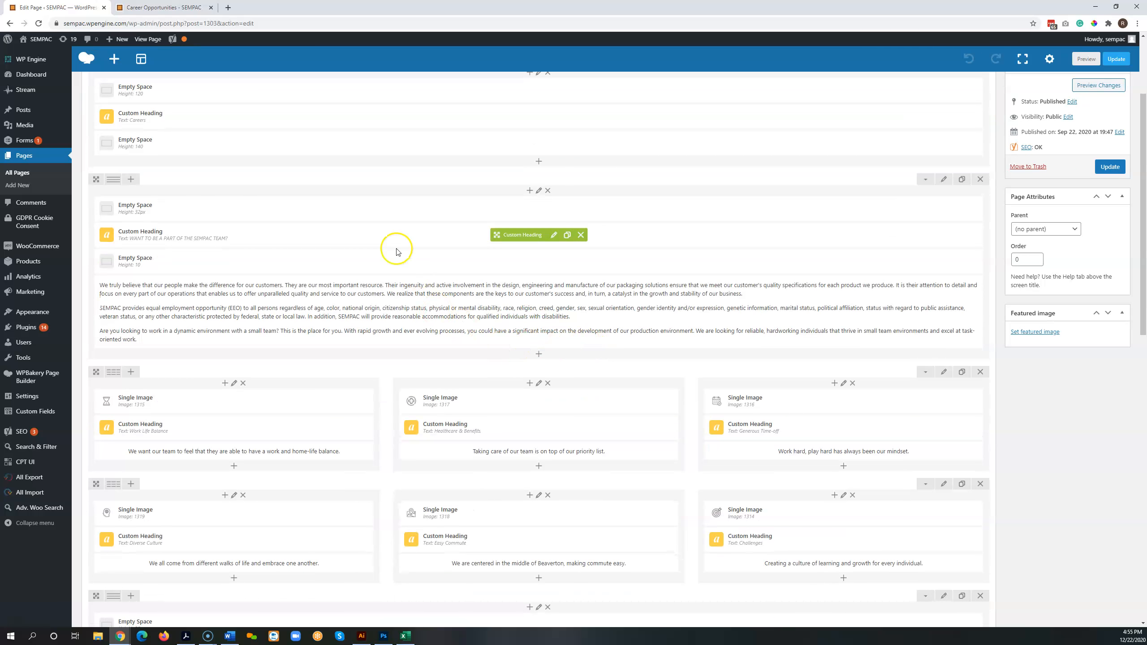
pyautogui.scroll(2, 343, 255)
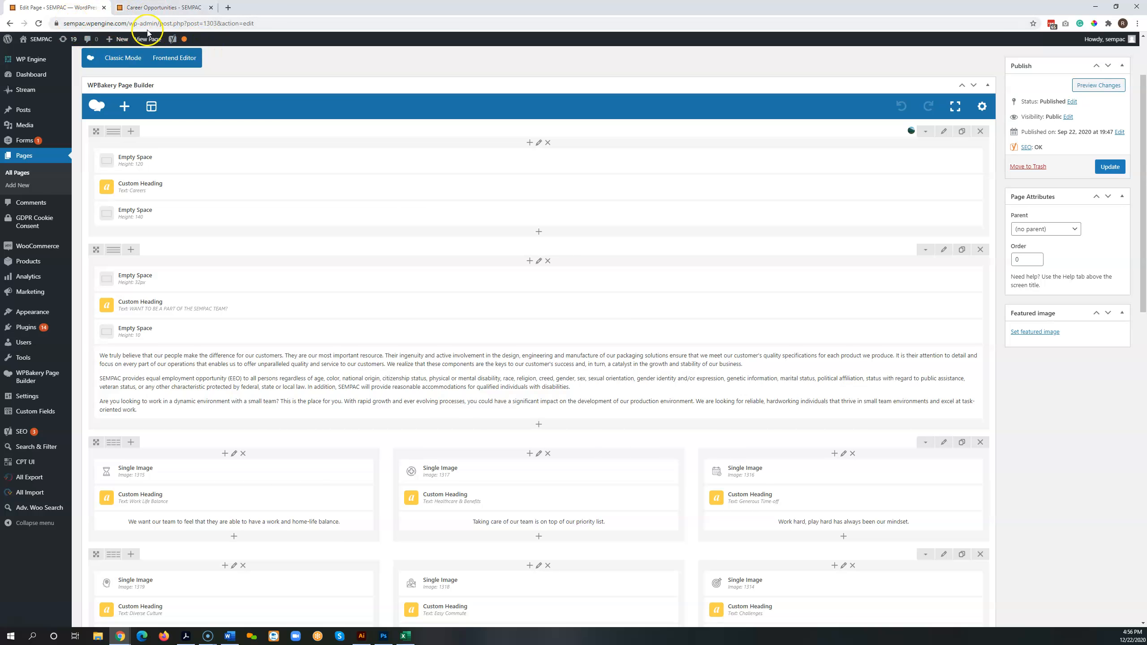
pyautogui.click(152, 9)
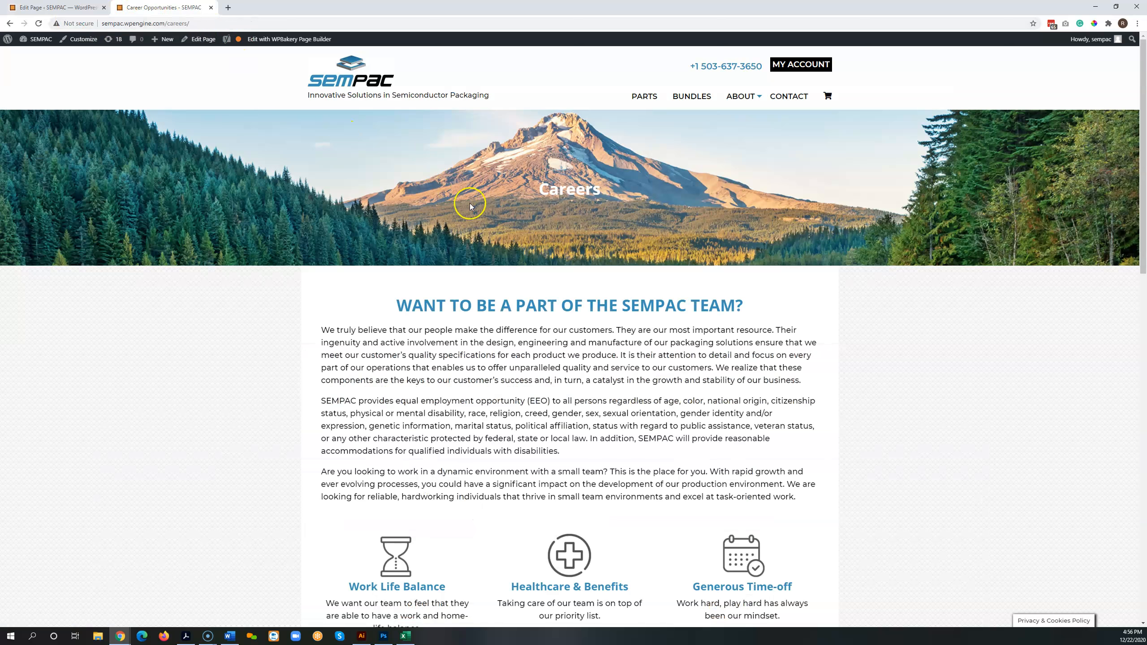
pyautogui.click(52, 8)
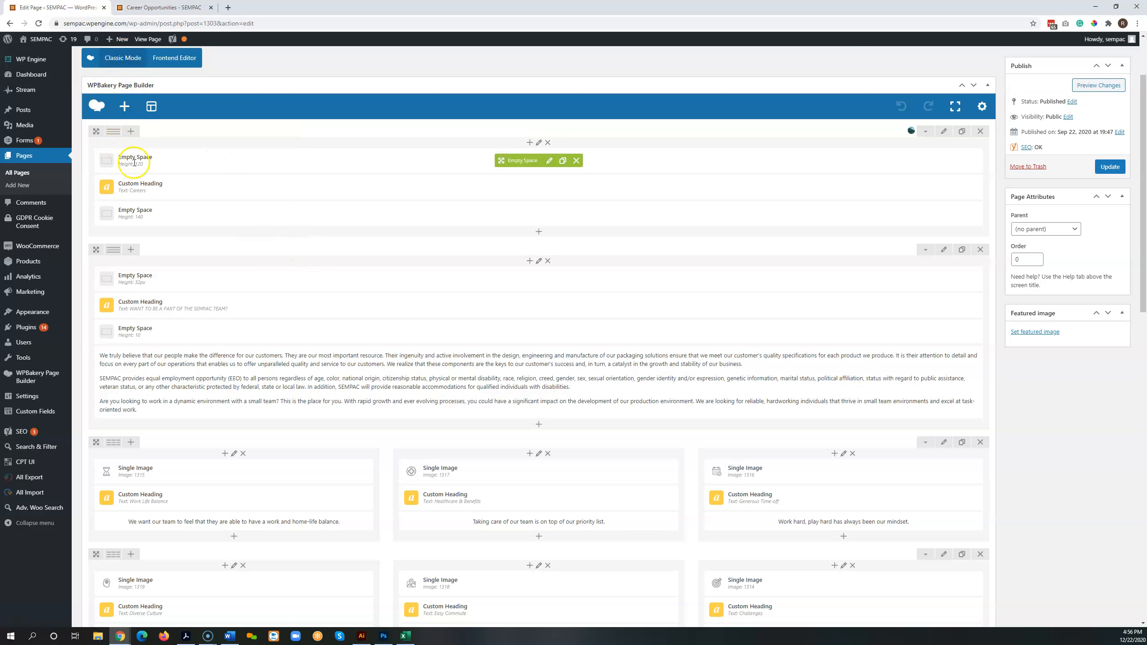
pyautogui.click(156, 7)
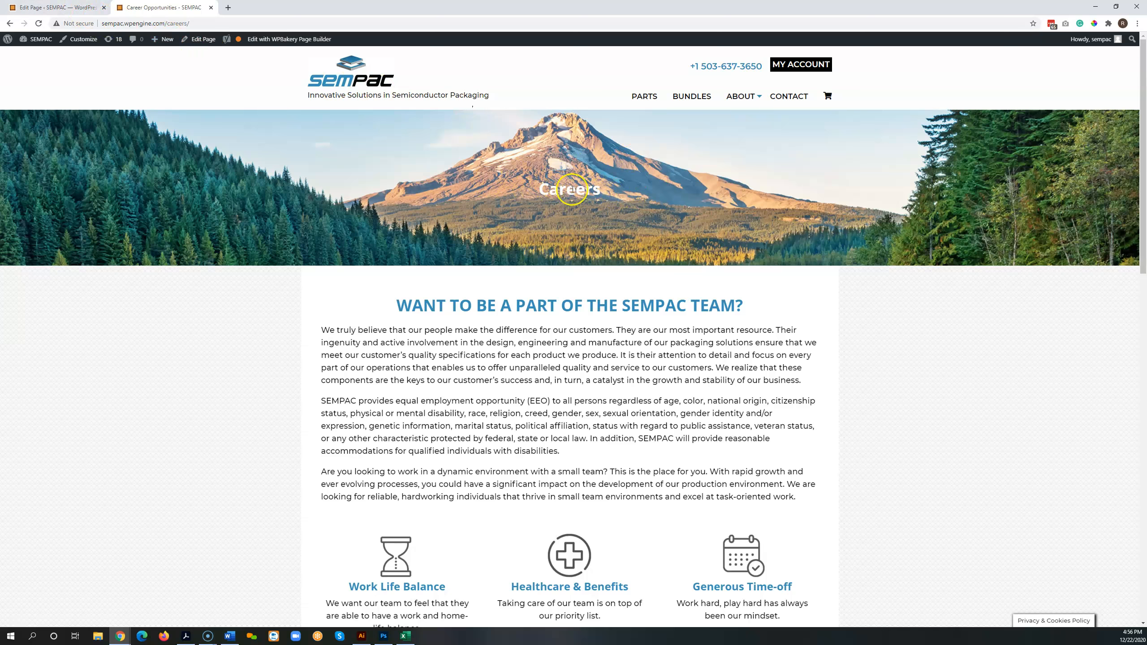
pyautogui.click(70, 9)
pyautogui.scroll(-1, 180, 212)
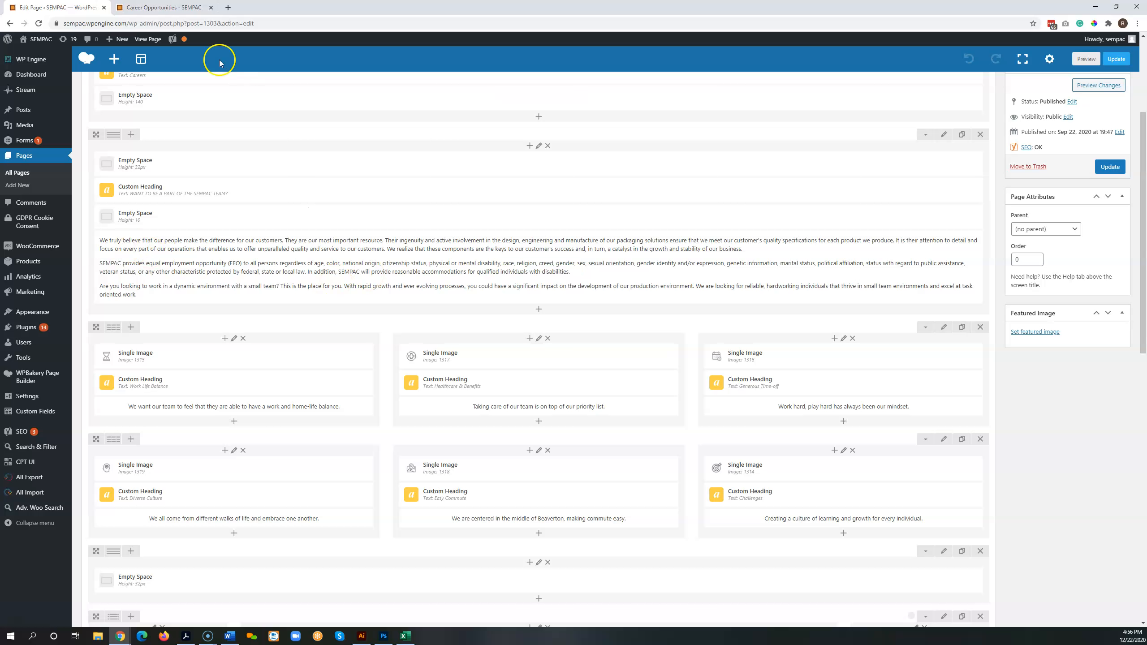
pyautogui.click(162, 8)
pyautogui.scroll(-2, 438, 324)
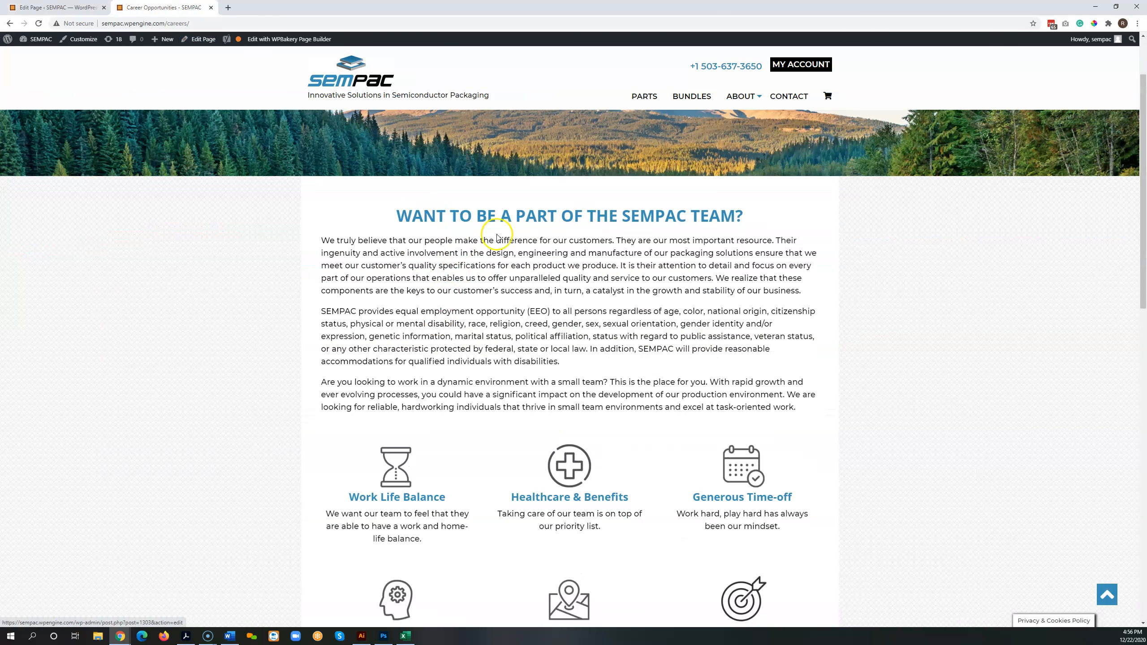
# Add the paragraph "Add some text. Have a question? Contact Us!" at the end of the Careers intro text block and save the block
pyautogui.click(60, 7)
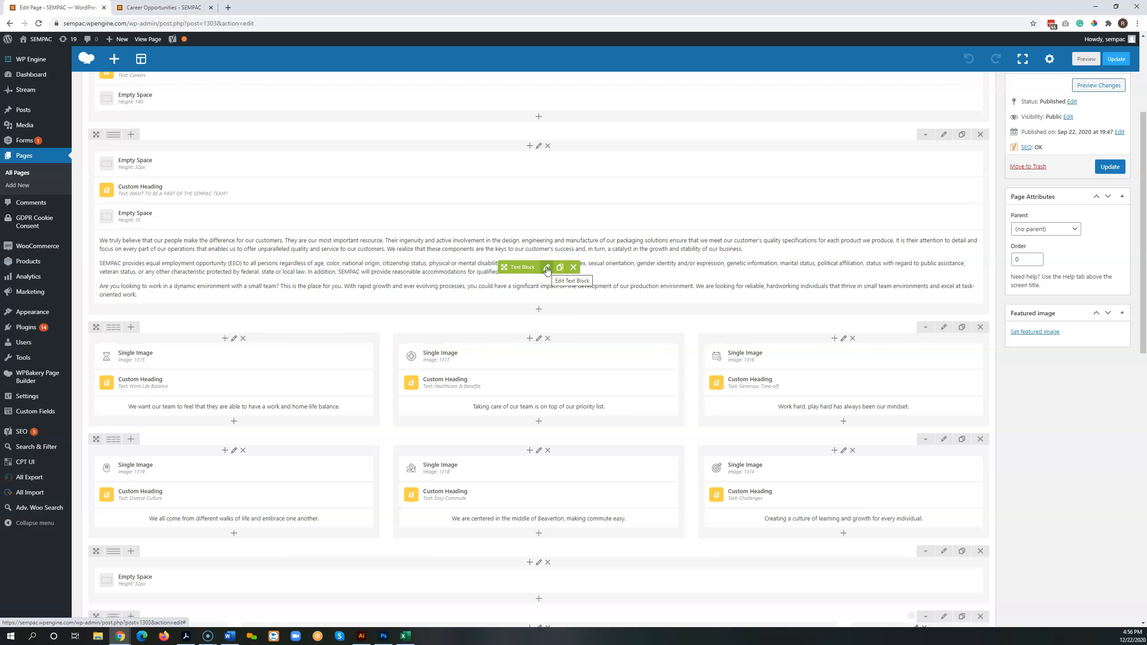
pyautogui.click(547, 268)
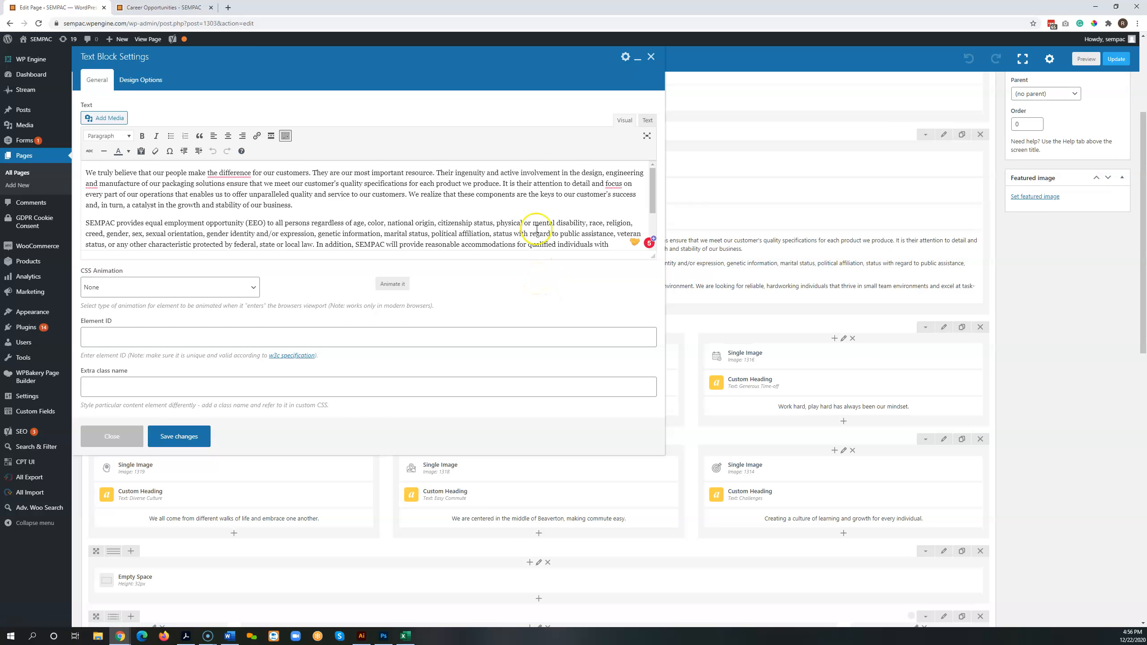
pyautogui.moveTo(456, 66); pyautogui.dragTo(608, 91)
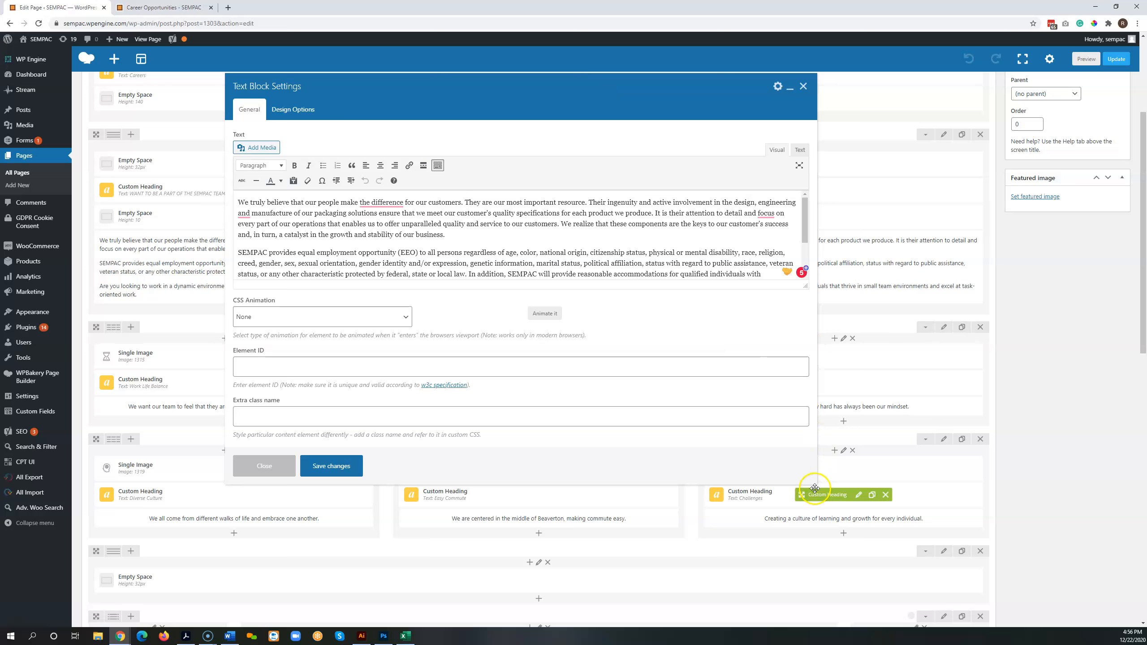
pyautogui.moveTo(816, 485); pyautogui.dragTo(868, 514)
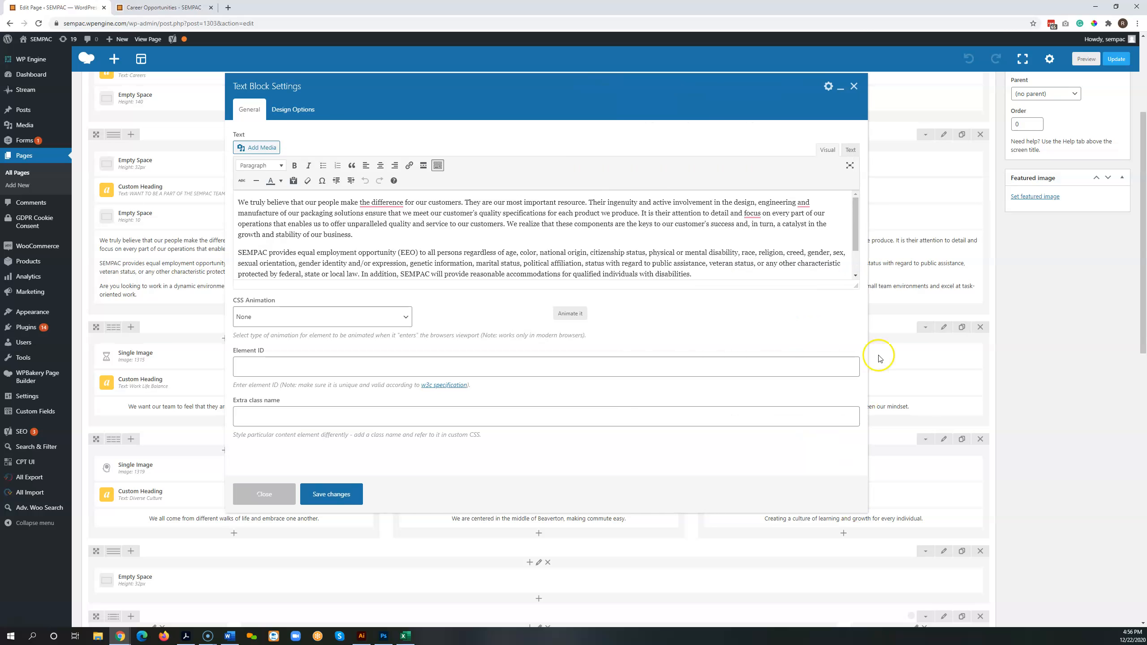
pyautogui.moveTo(856, 293); pyautogui.dragTo(856, 319)
pyautogui.moveTo(852, 396); pyautogui.dragTo(852, 387)
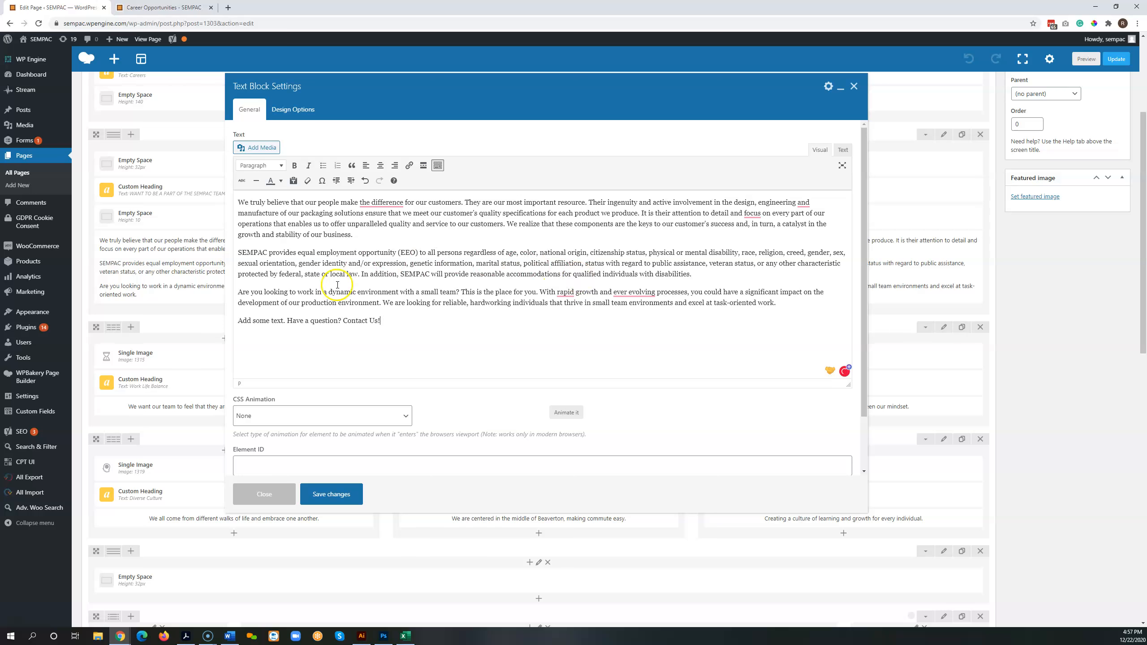
pyautogui.click(333, 497)
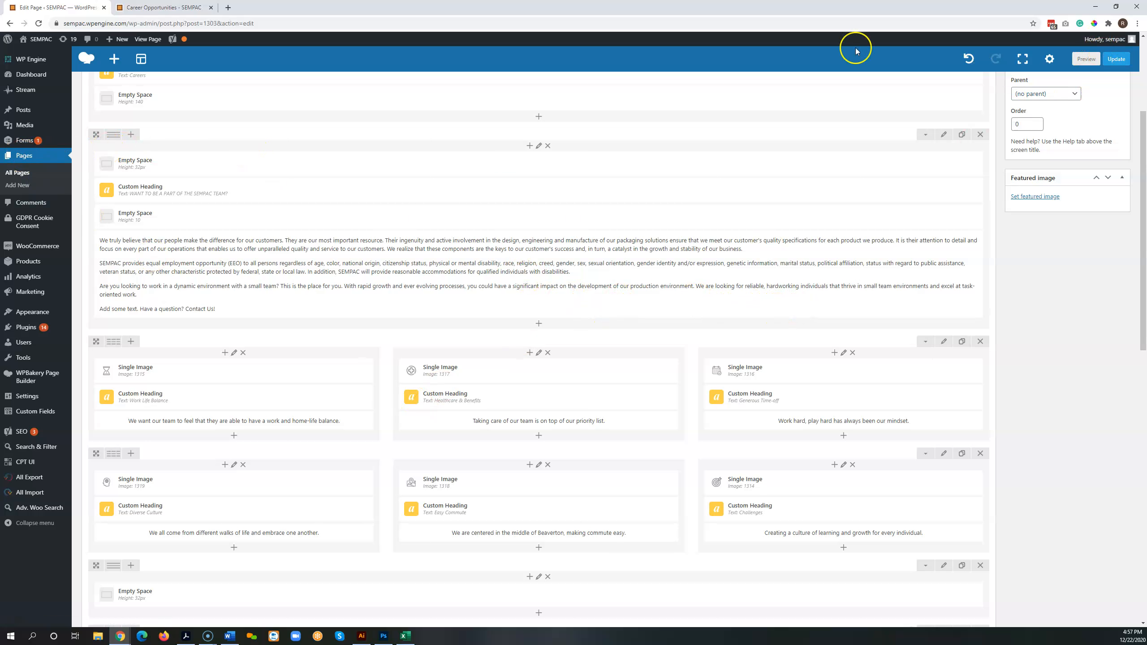
# Try leaving the Careers editor for the page list, stay on the page instead, and update it to save the changes
pyautogui.click(24, 155)
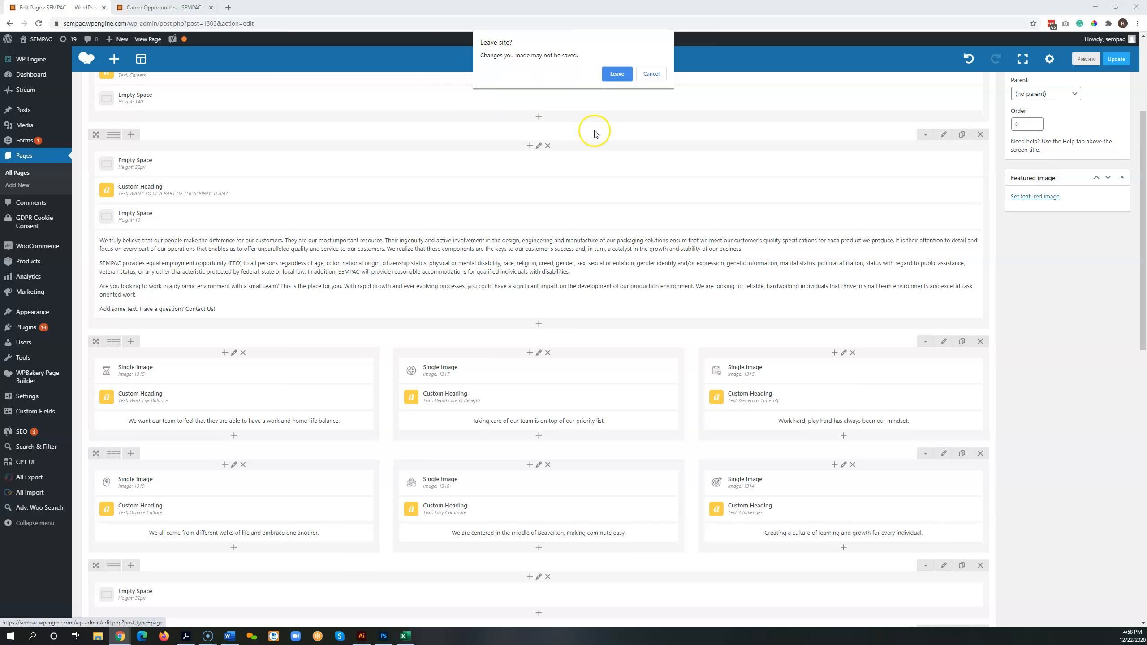
pyautogui.click(651, 74)
pyautogui.click(1116, 59)
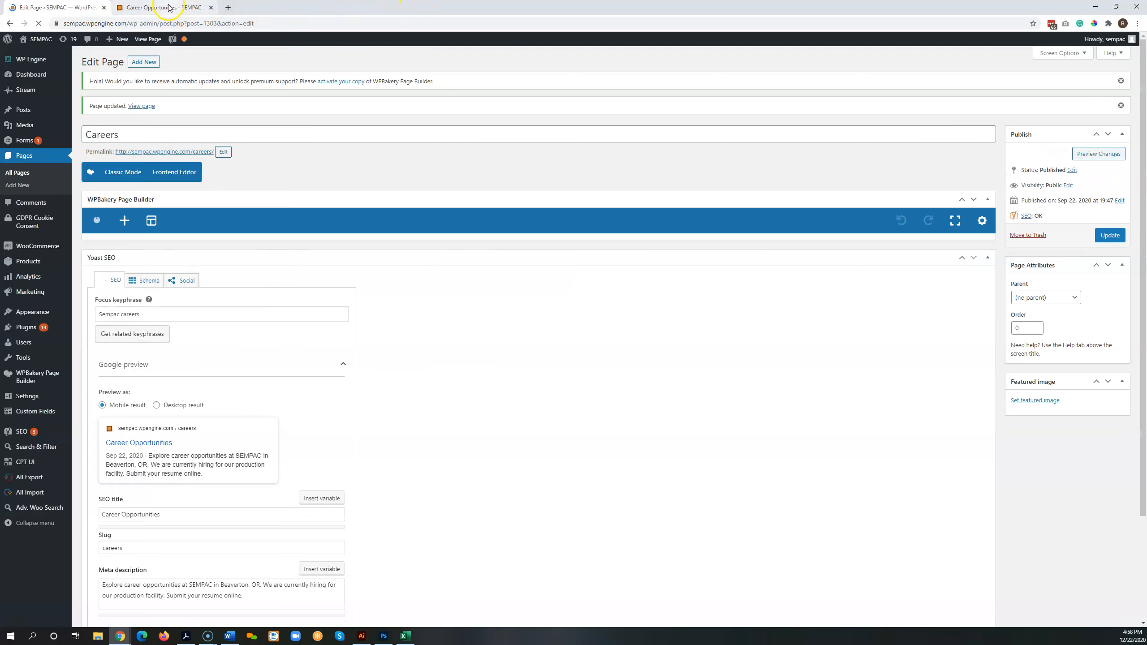
# Reload the live Careers page and check the added "Add some text. Have a question? Contact Us!" paragraph
pyautogui.click(199, 8)
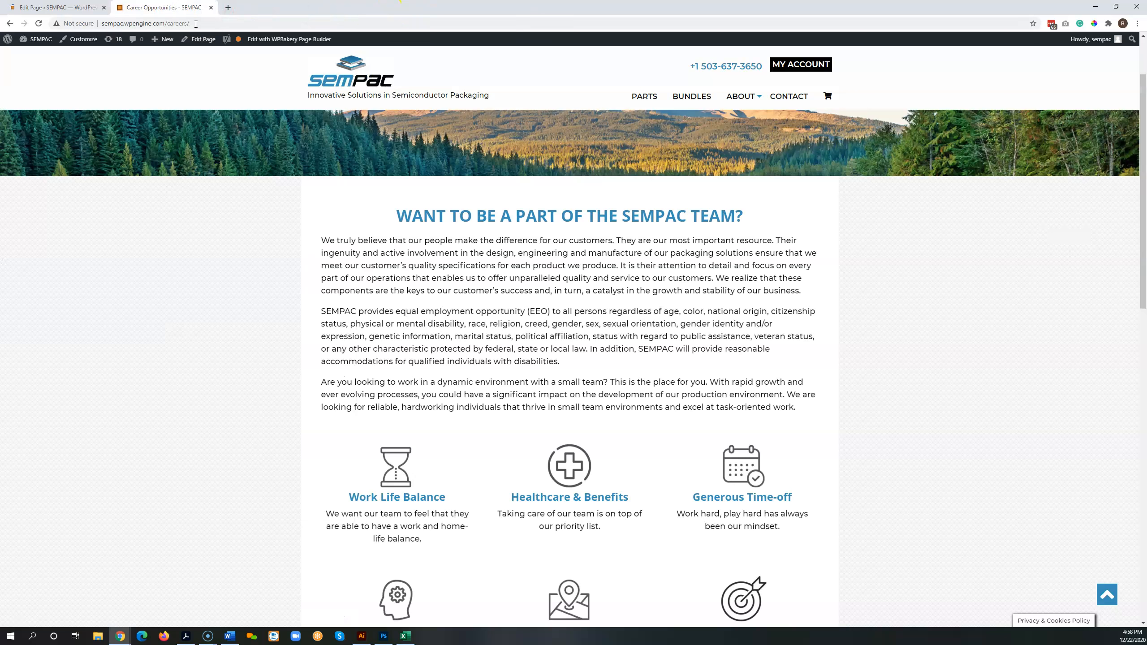
pyautogui.click(39, 23)
pyautogui.moveTo(513, 426); pyautogui.dragTo(330, 428)
pyautogui.click(178, 420)
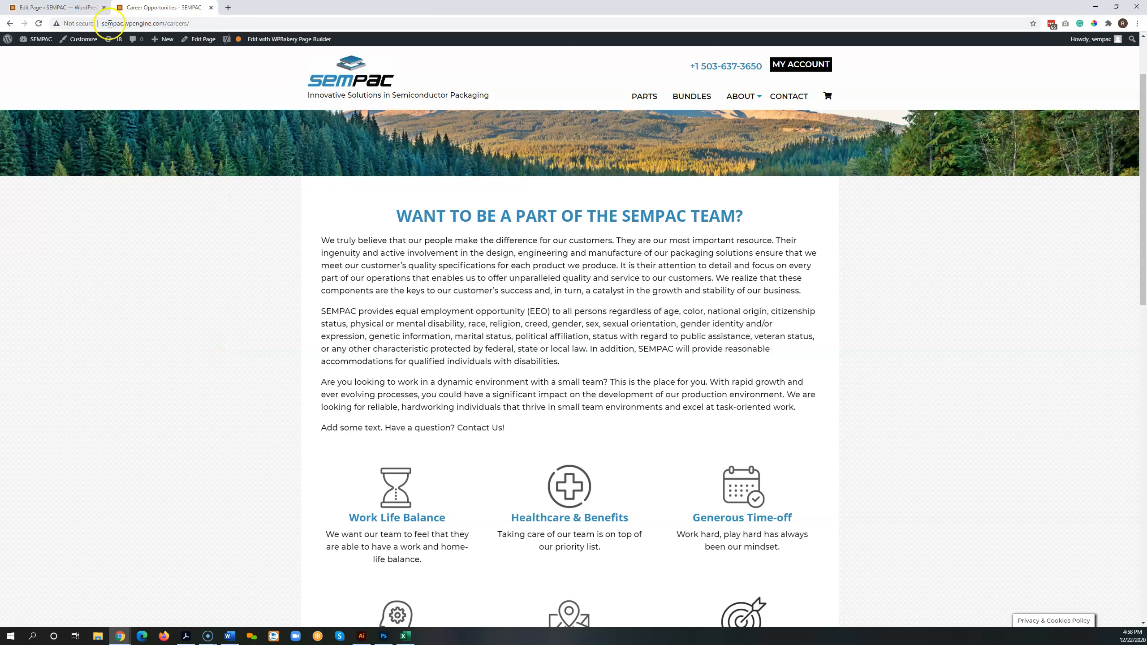
# Open the Careers intro text block in WPBakery, add an empty line at its end, and place the Word document beside it
pyautogui.click(68, 8)
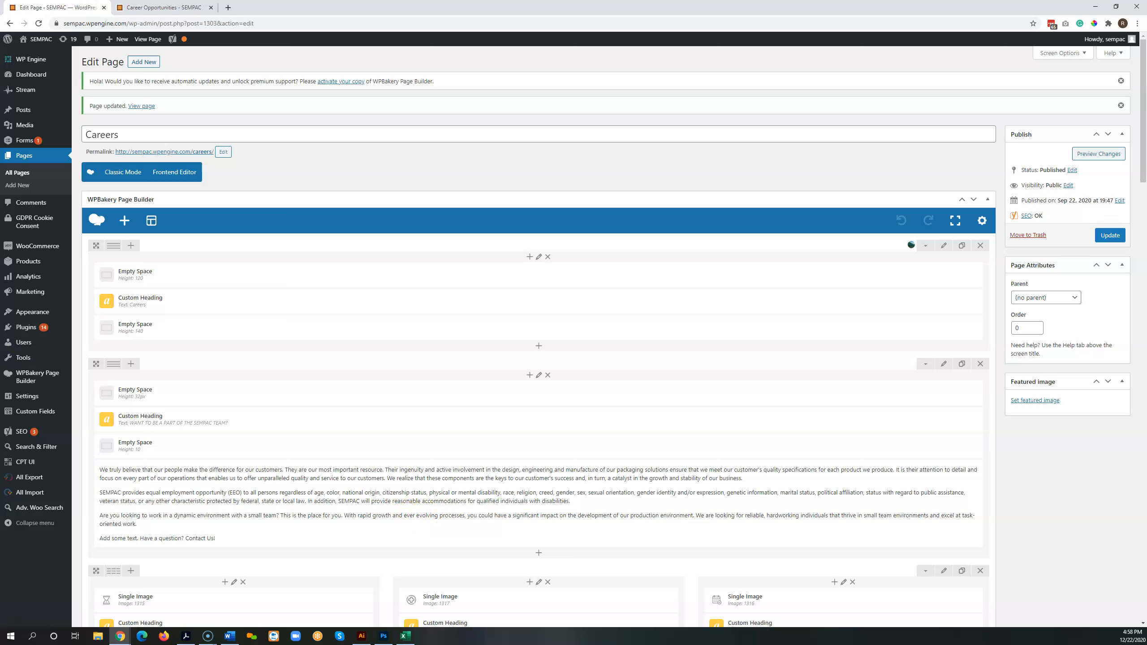
pyautogui.hotkey('alt', 'Tab')
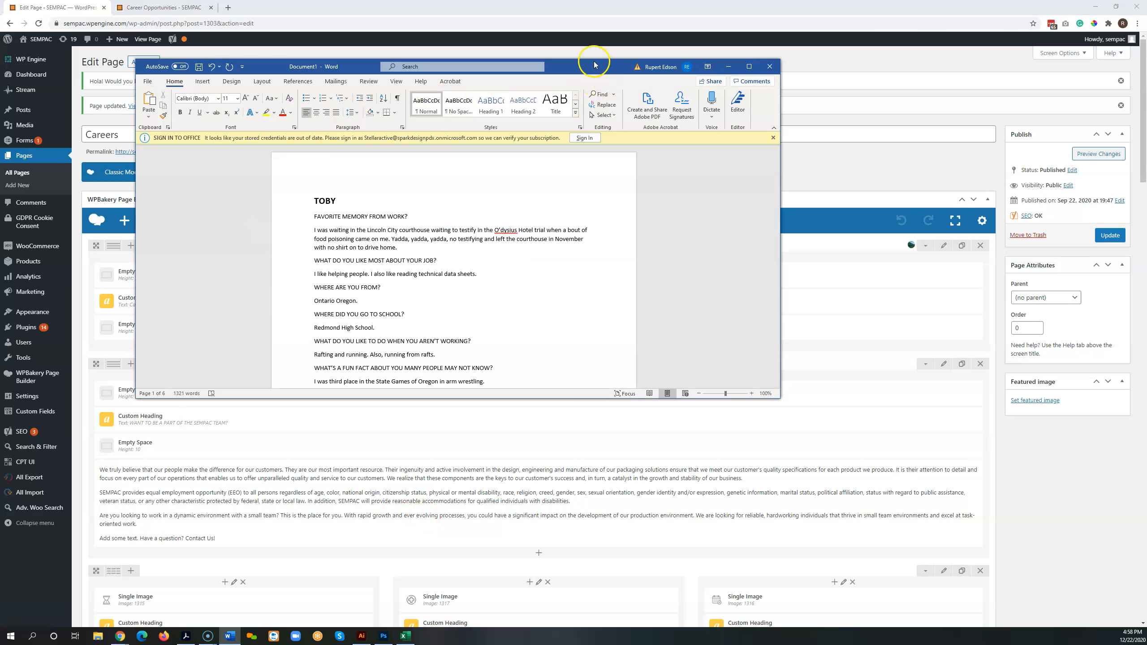
pyautogui.moveTo(593, 61); pyautogui.dragTo(0, 76)
pyautogui.scroll(-5, 402, 402)
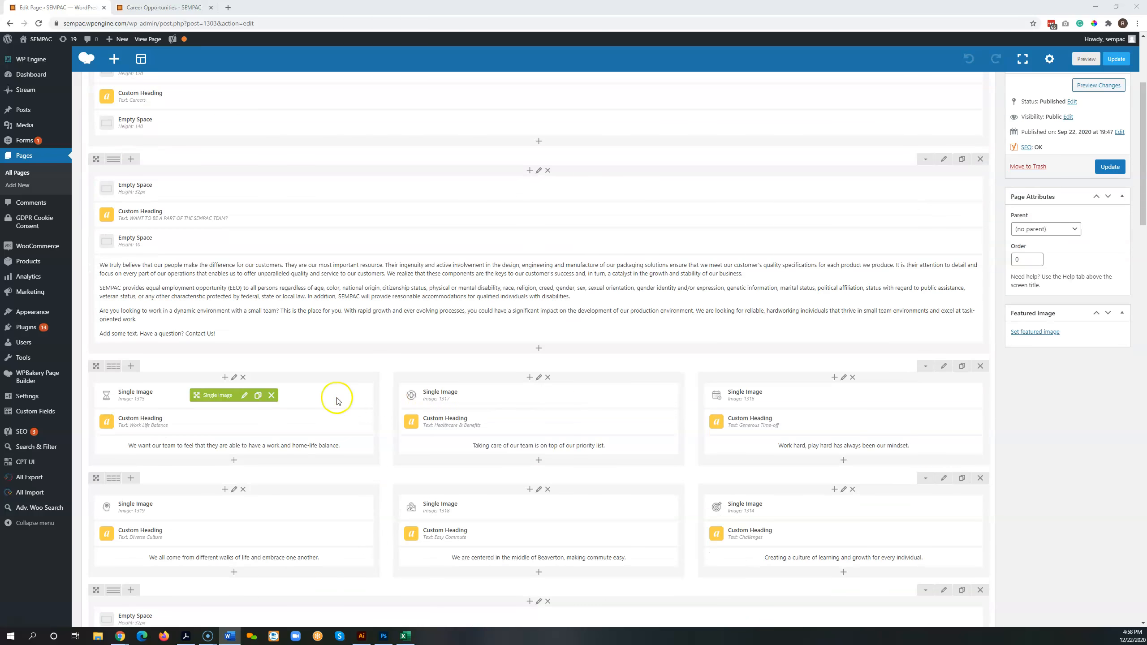
pyautogui.click(547, 299)
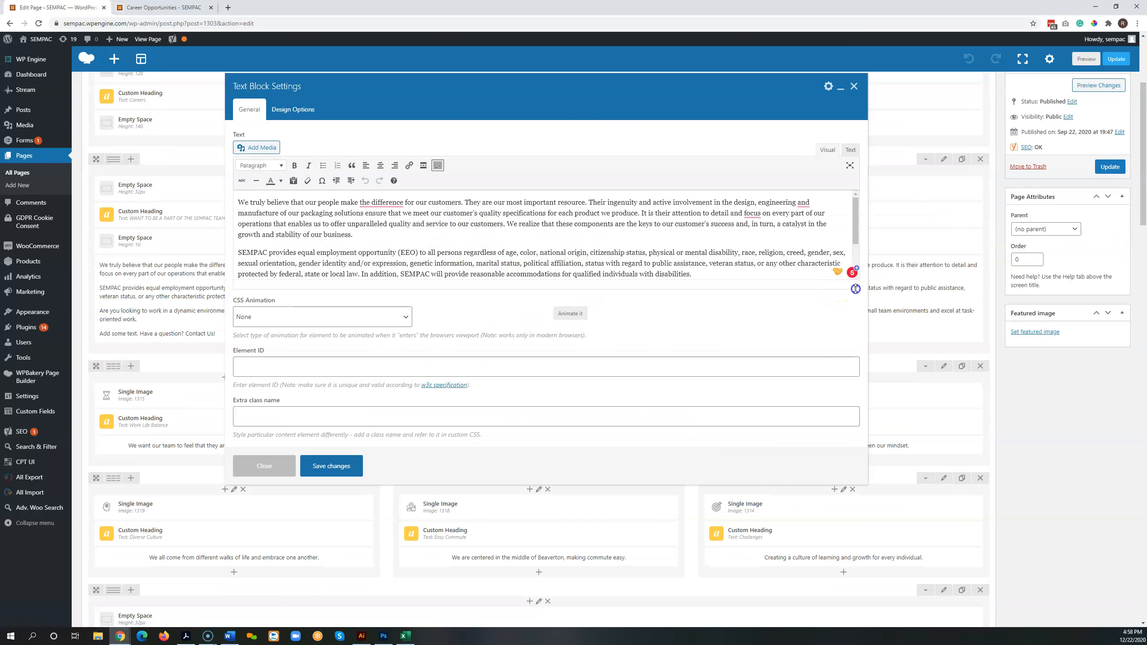
pyautogui.press('Return')
pyautogui.moveTo(0, 154); pyautogui.dragTo(906, 155)
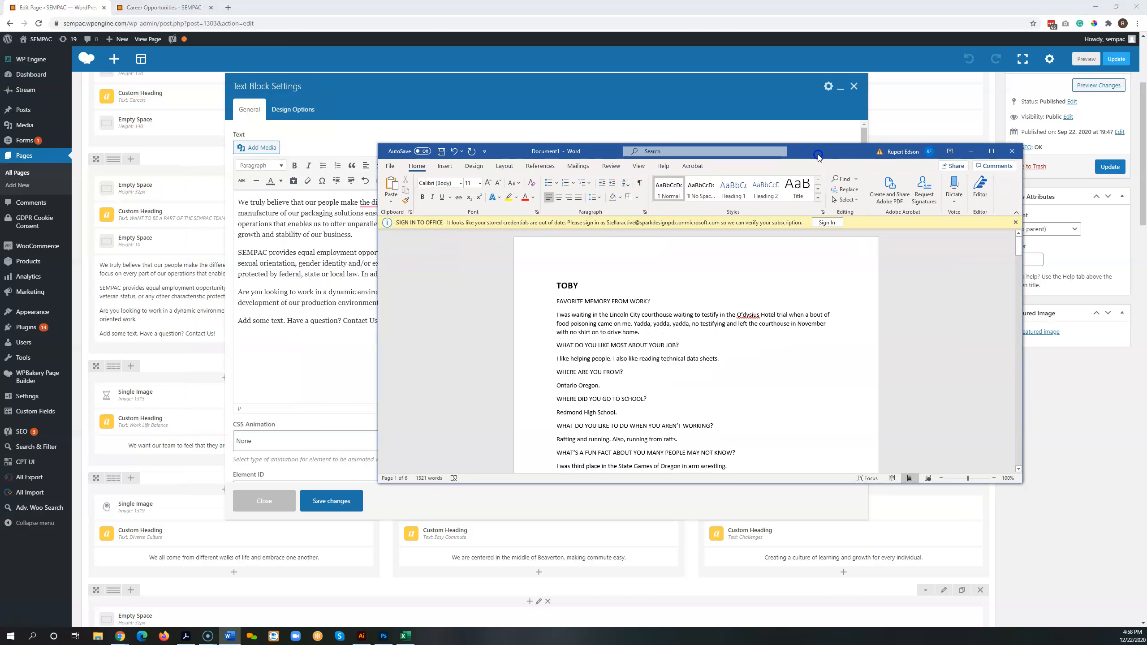
# In the Word document, color the first heading red and the "FAVORITE MEMORY FROM WORK" line gold
pyautogui.moveTo(670, 324); pyautogui.dragTo(552, 302)
pyautogui.click(599, 305)
pyautogui.doubleClick(569, 286)
pyautogui.click(525, 197)
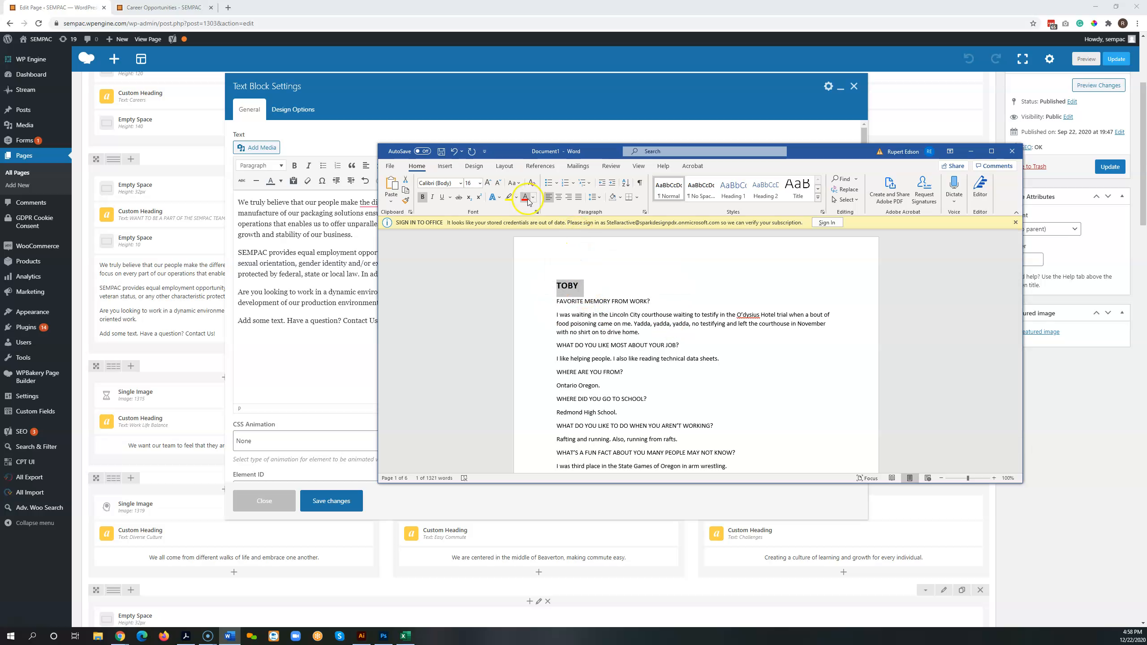
pyautogui.click(595, 301)
pyautogui.tripleClick(588, 301)
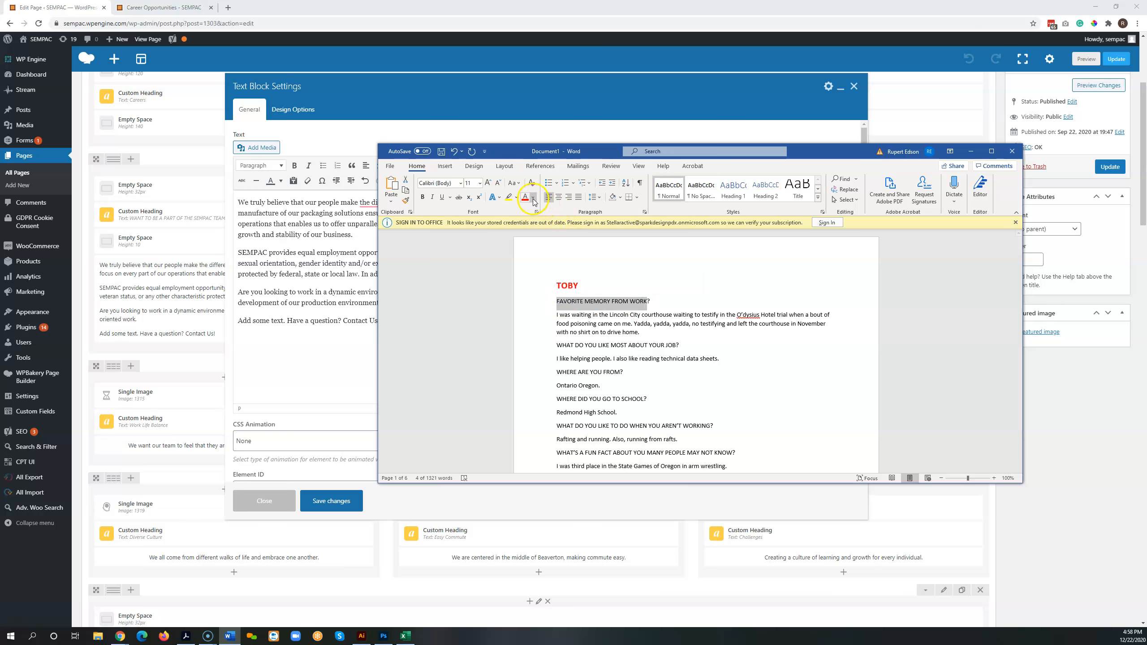
pyautogui.click(533, 197)
pyautogui.click(540, 296)
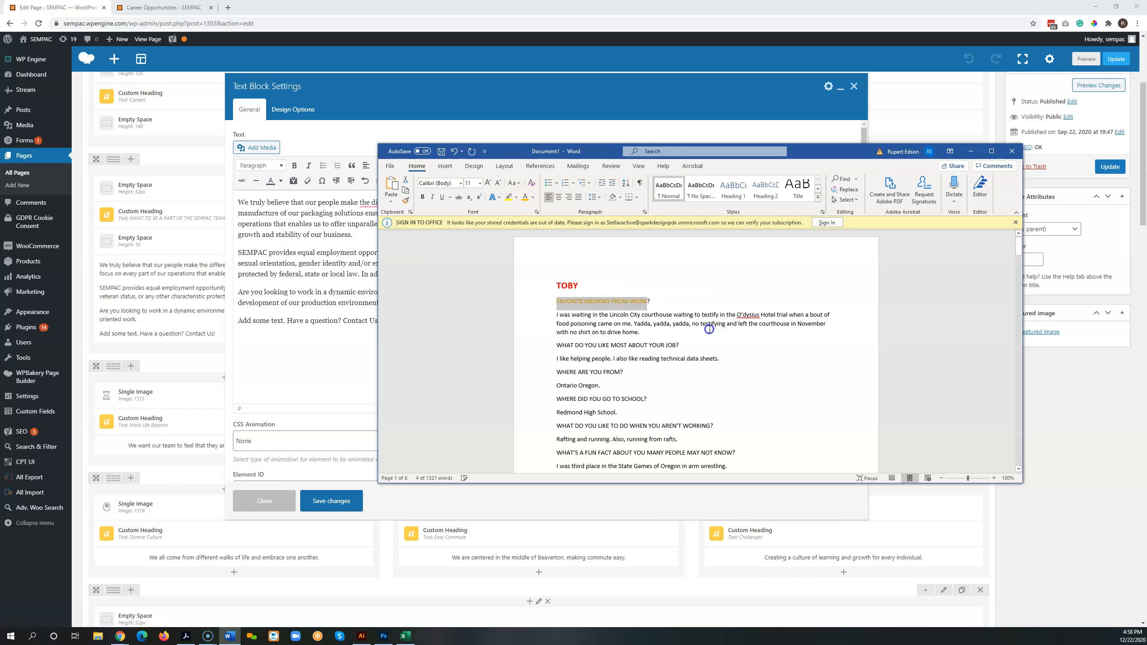
# Try pasting the Word heading, question and answer with formatting below the Contact Us line, check the HTML source, and undo the paste
pyautogui.moveTo(640, 332); pyautogui.dragTo(577, 314)
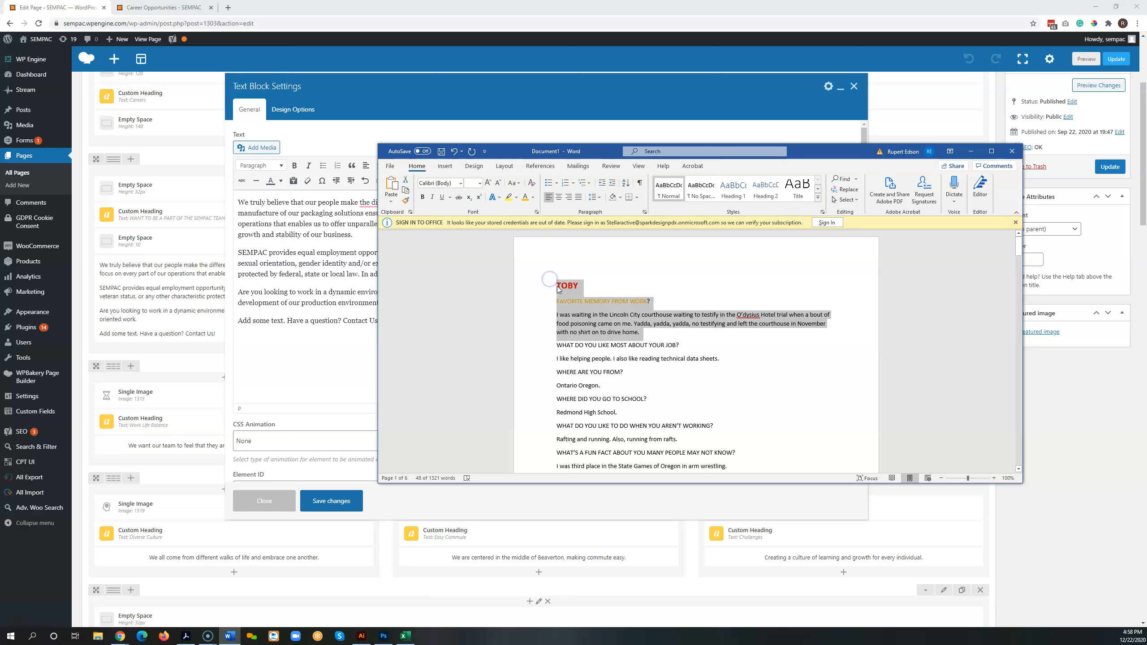
pyautogui.click(311, 343)
pyautogui.write('TOBY FAVORITE MEMORY FROM WORK? I was waiting in the Lincoln City courthouse waiting to testify in the O’dysius Hotel trial when a bout of food poisoning came on me. Yadda, yadda, yadda, no testifying and left the courthouse in November with no shirt on to drive home.')
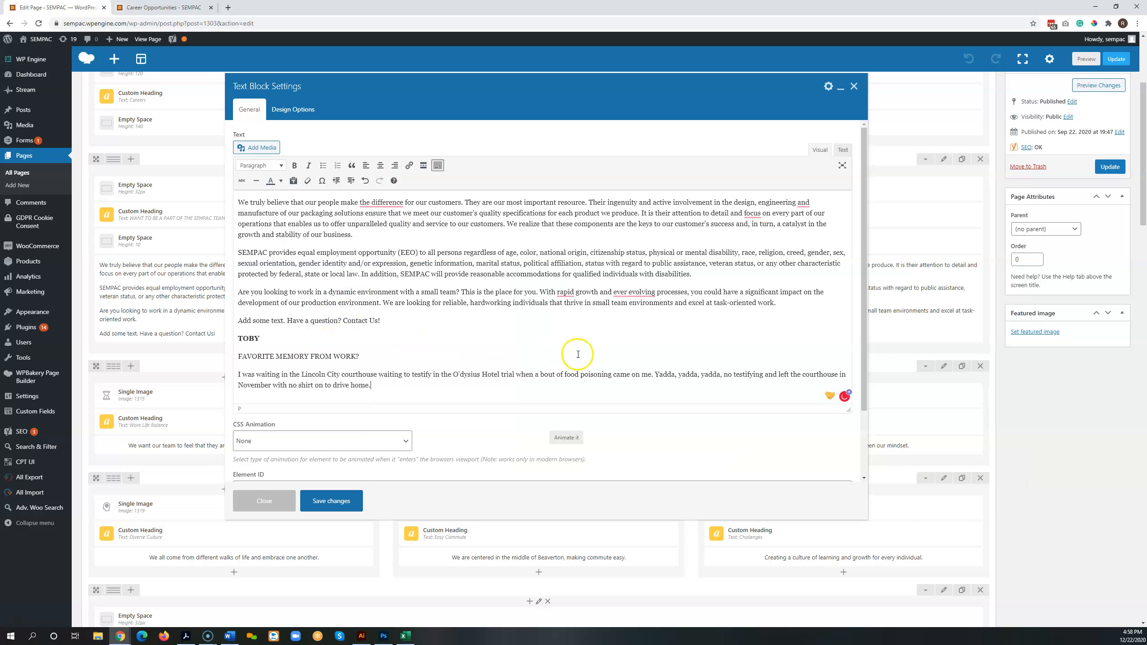
pyautogui.click(842, 149)
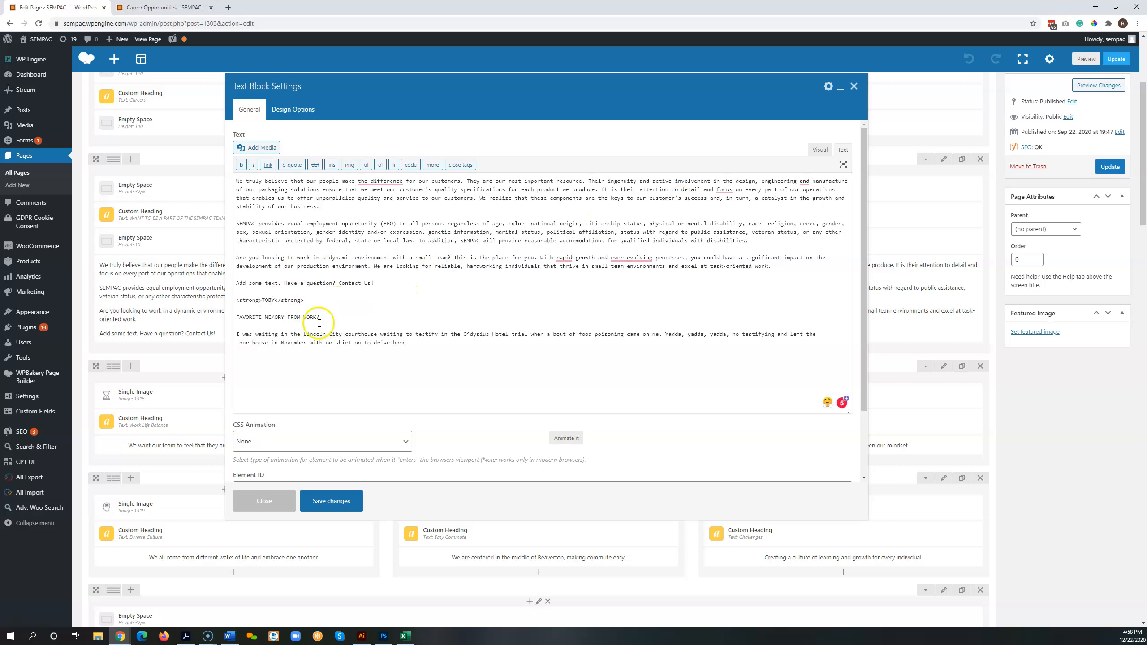
pyautogui.click(819, 149)
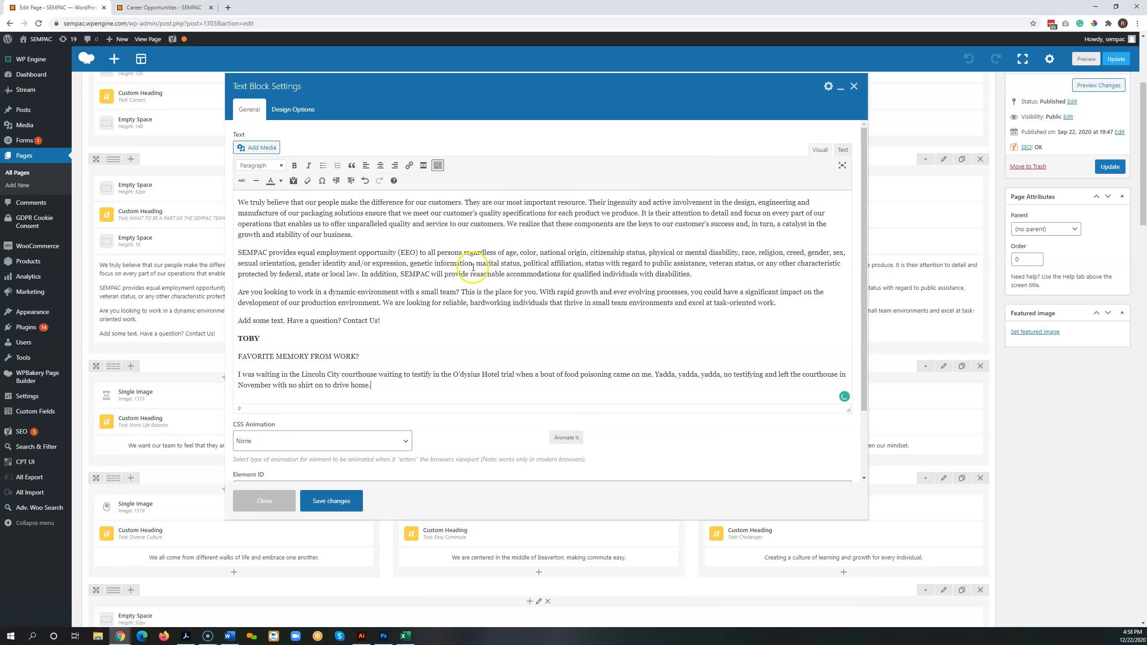
pyautogui.hotkey('ctrl', 'z')
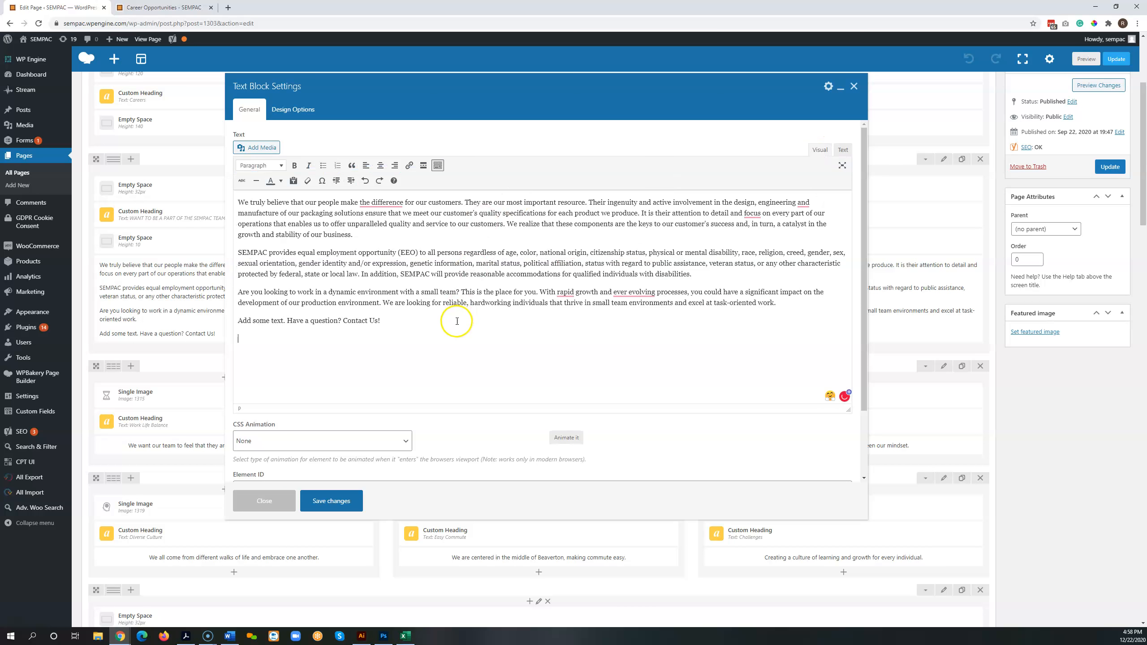
# Try pasting the same Word passage as plain text at the end of the text block, and undo it
pyautogui.click(293, 182)
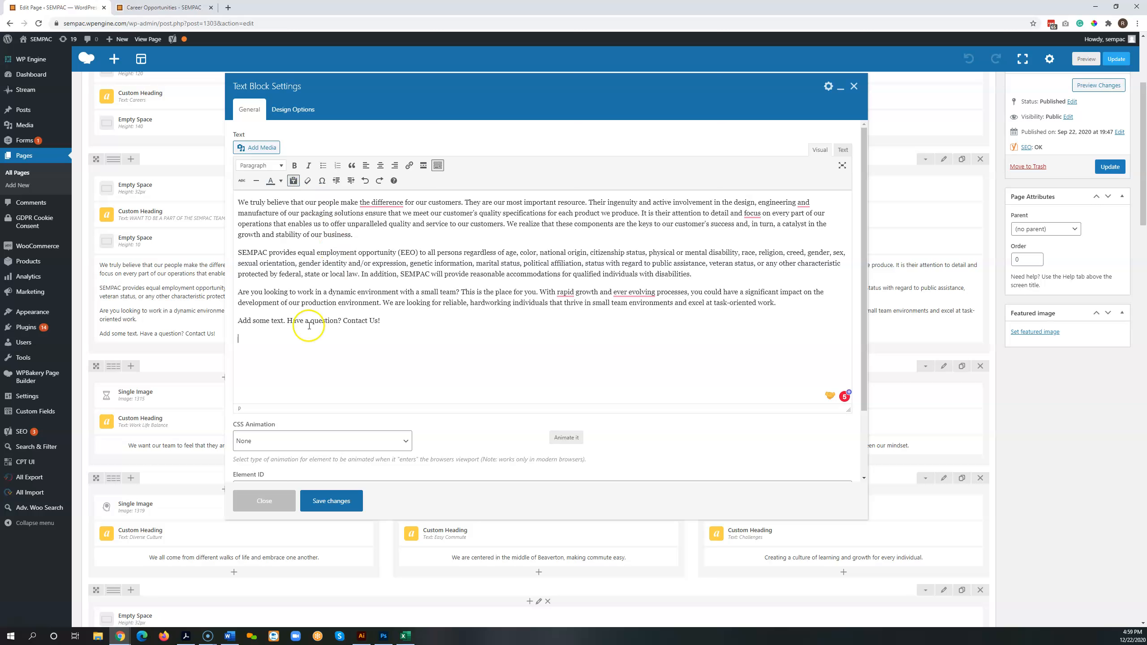
pyautogui.write('TOBY FAVORITE MEMORY FROM WORK? I was waiting in the Lincoln City courthouse waiting to testify in the O’dysius Hotel trial when a bout of food poisoning came on me. Yadda, yadda, yadda, no testifying and left the courthouse in November with no shirt on to drive home.')
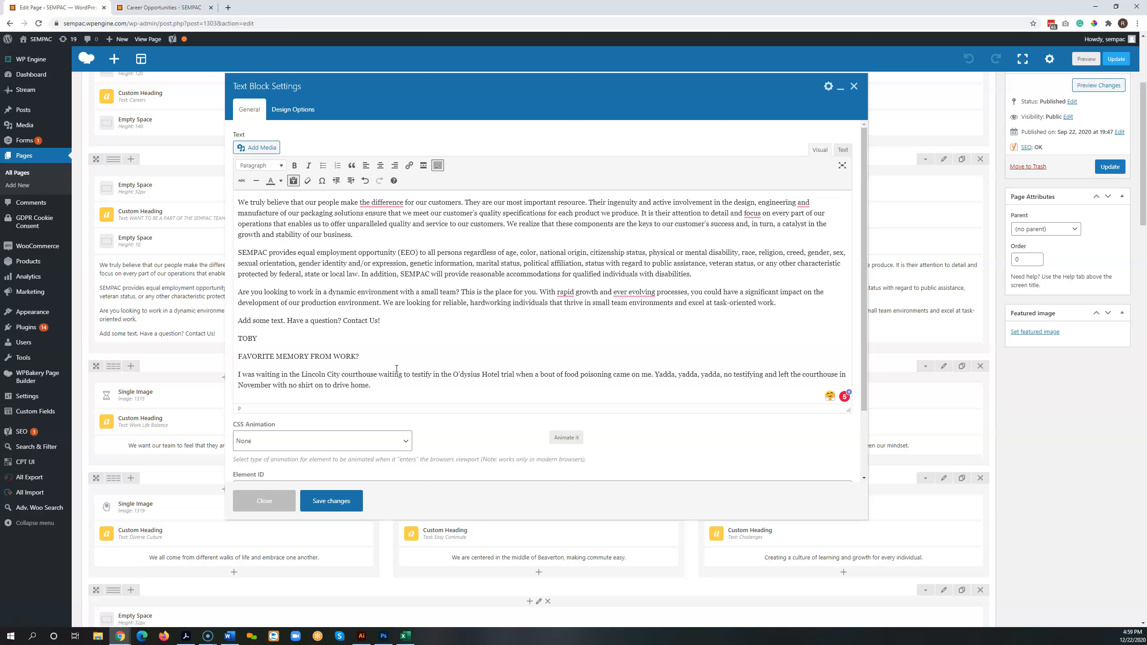
pyautogui.hotkey('ctrl', 'z')
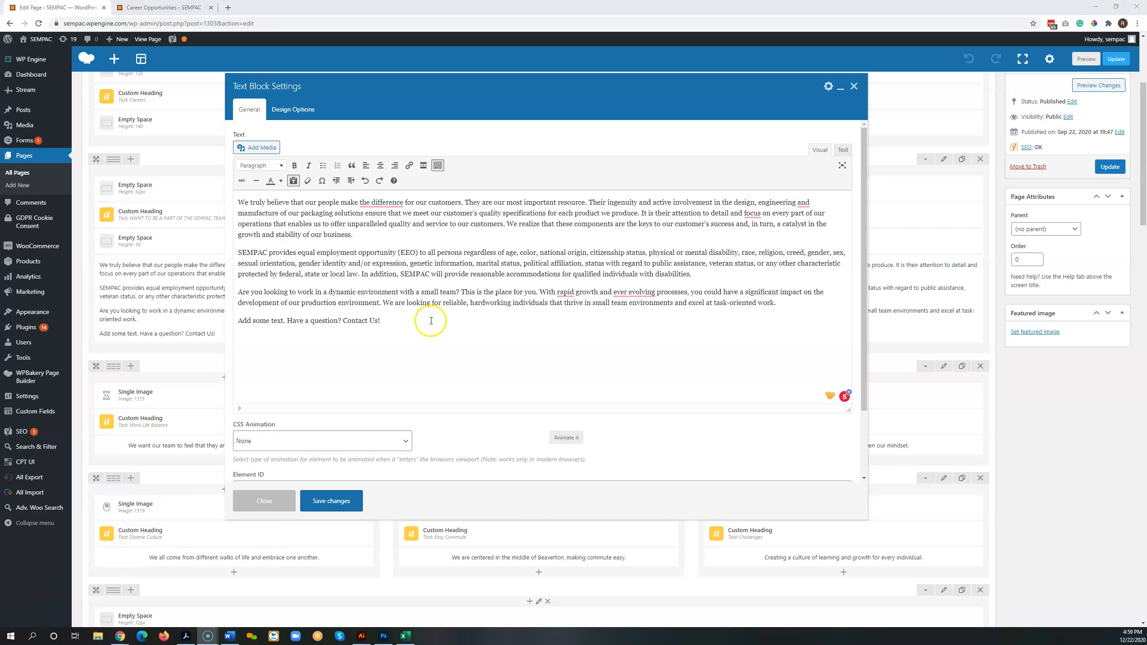
# Start a link on the words "Contact Us" with the full link options and search the existing content for "con"
pyautogui.moveTo(342, 320); pyautogui.dragTo(365, 319)
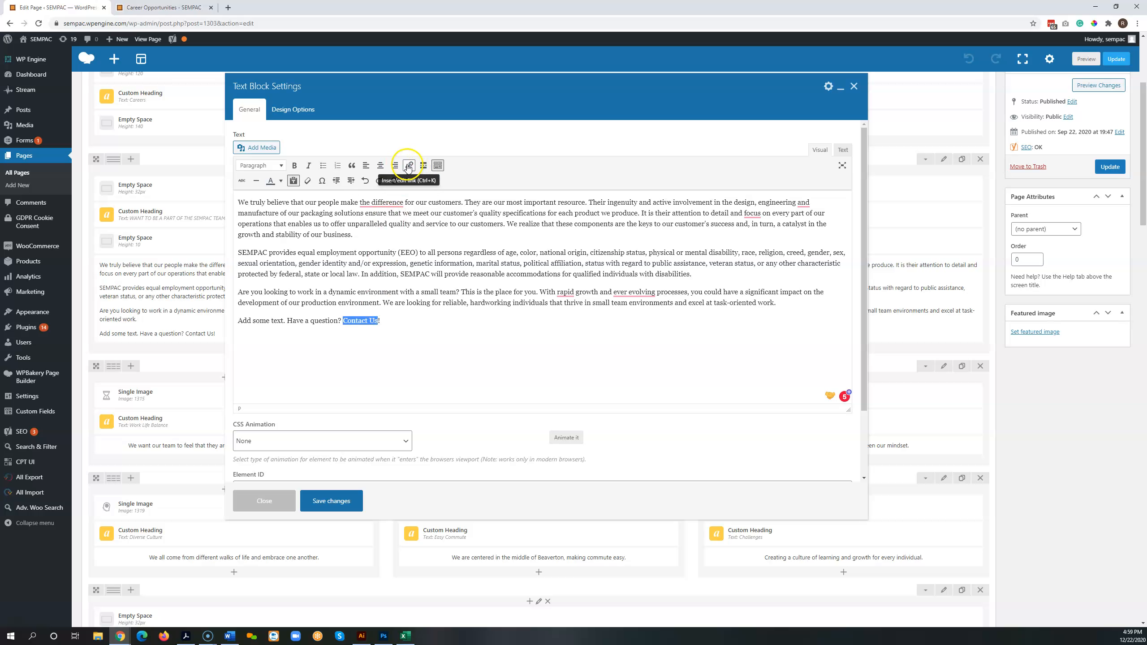
pyautogui.click(409, 167)
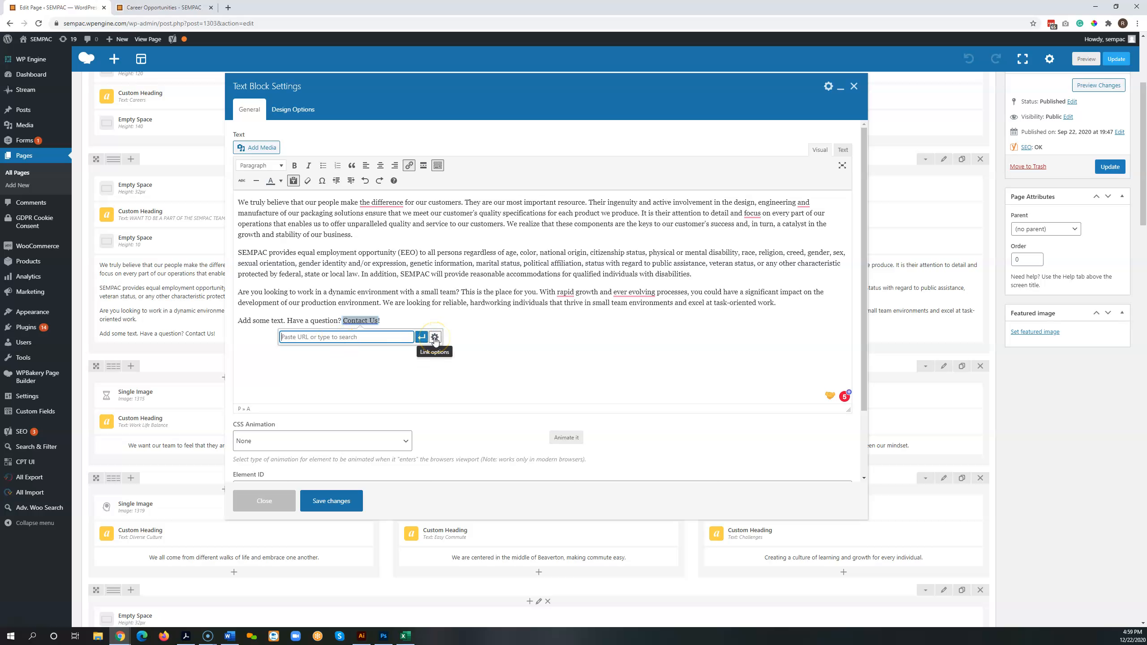
pyautogui.click(435, 338)
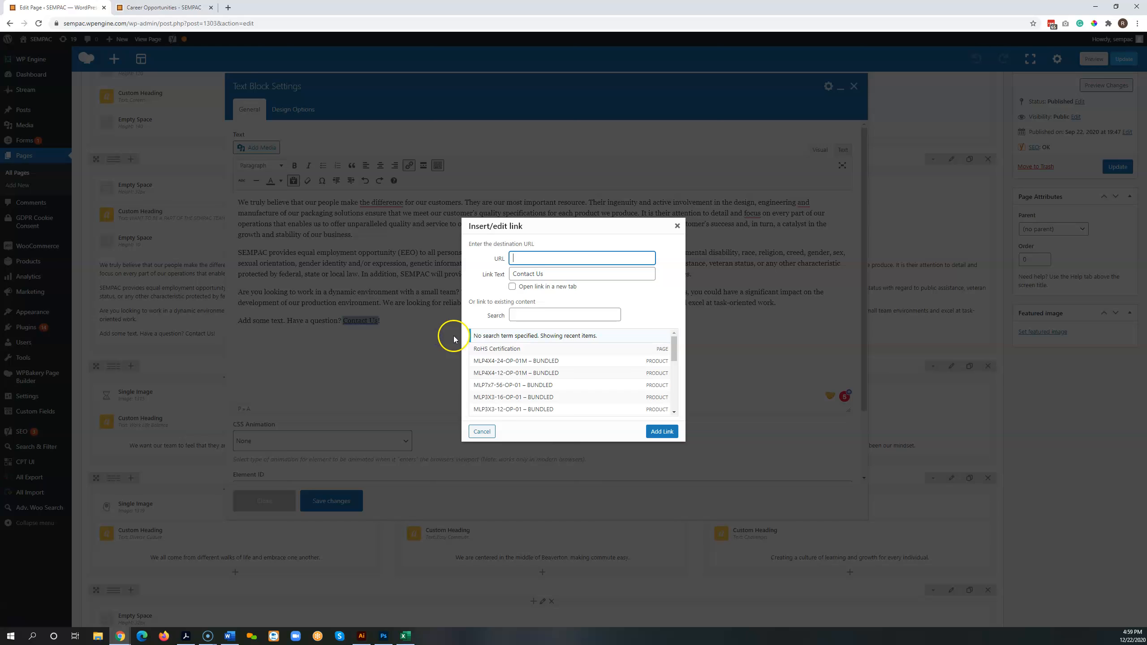
pyautogui.moveTo(673, 347); pyautogui.dragTo(665, 399)
pyautogui.scroll(10, 665, 399)
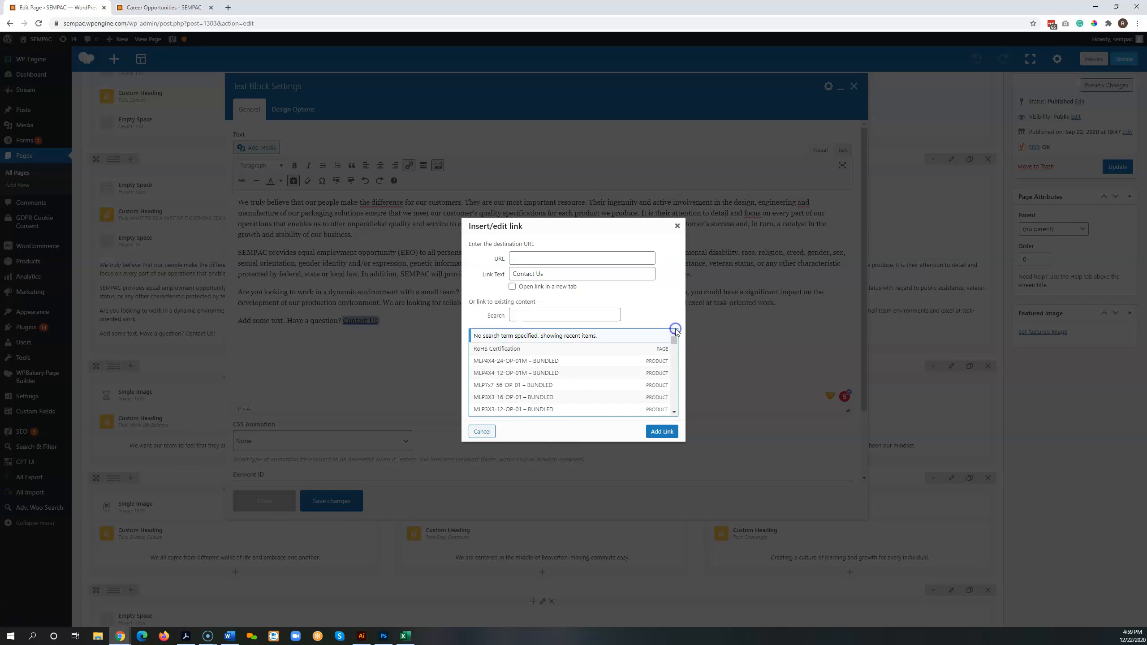
pyautogui.click(563, 313)
pyautogui.write('con')
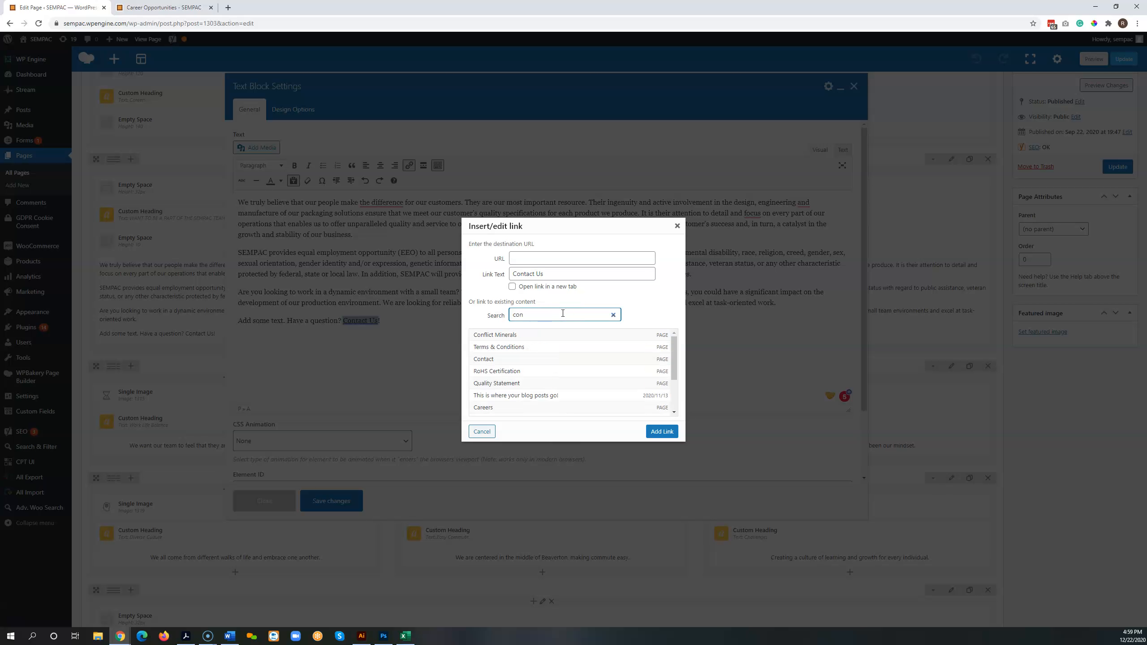
# Link the text to the existing Contact page, save the text block and update the Careers page
pyautogui.click(489, 362)
pyautogui.moveTo(627, 256); pyautogui.dragTo(493, 255)
pyautogui.click(651, 307)
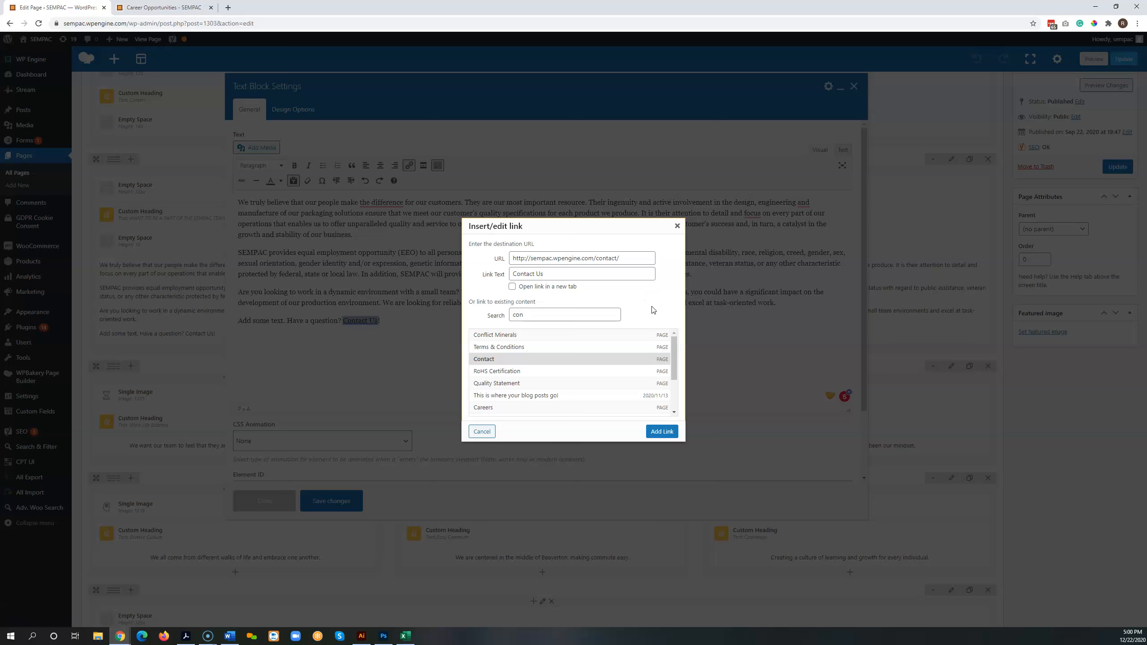
pyautogui.click(662, 431)
pyautogui.click(645, 338)
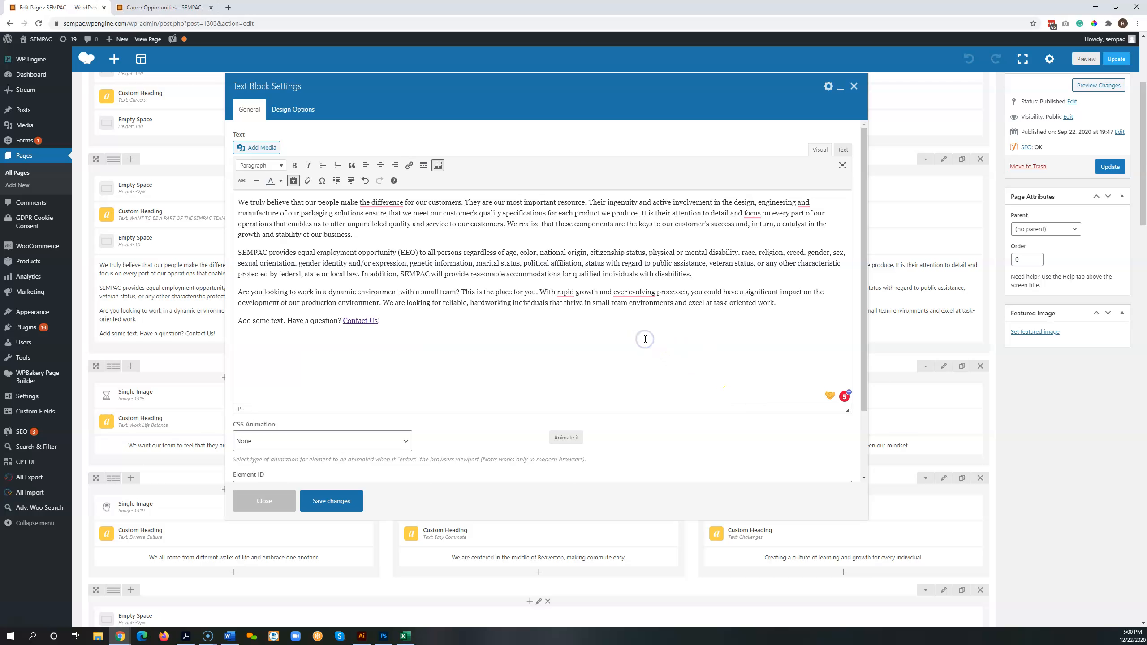
pyautogui.click(320, 500)
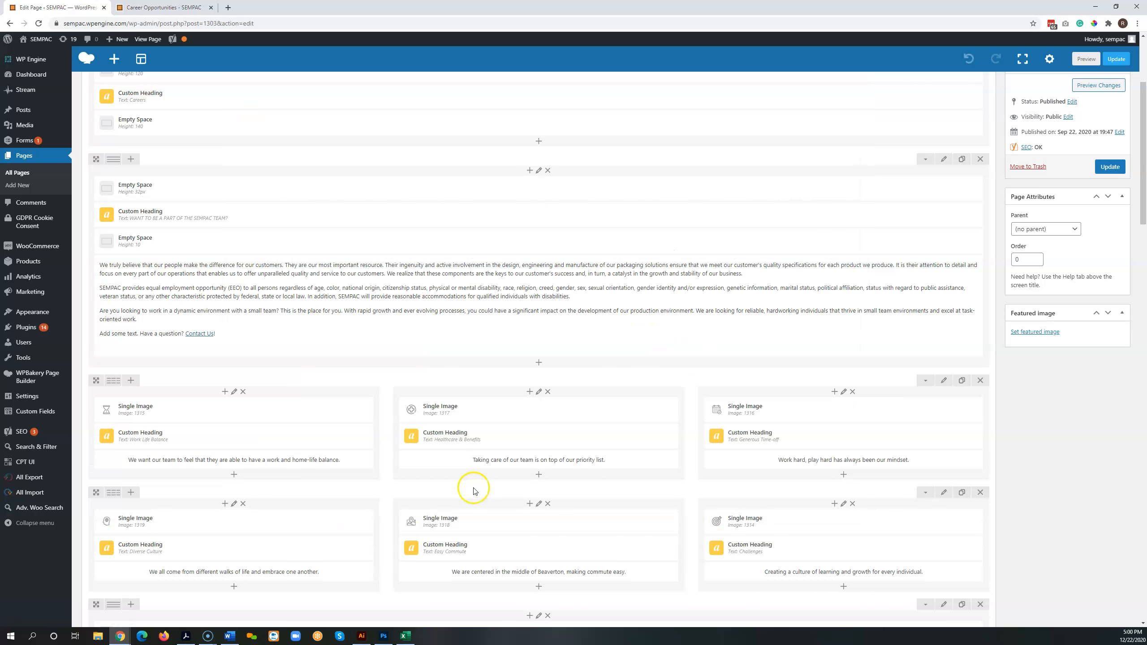
pyautogui.click(1109, 167)
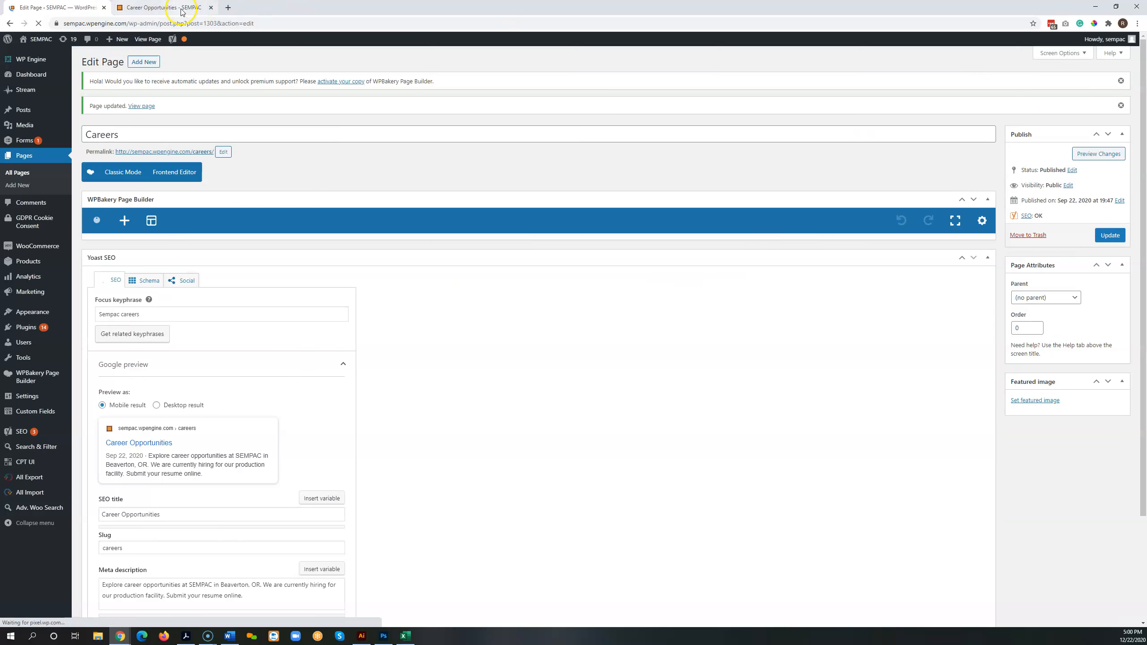
# Reload the live Careers page, test the Contact Us link, and return to the Careers page
pyautogui.click(164, 7)
pyautogui.click(38, 23)
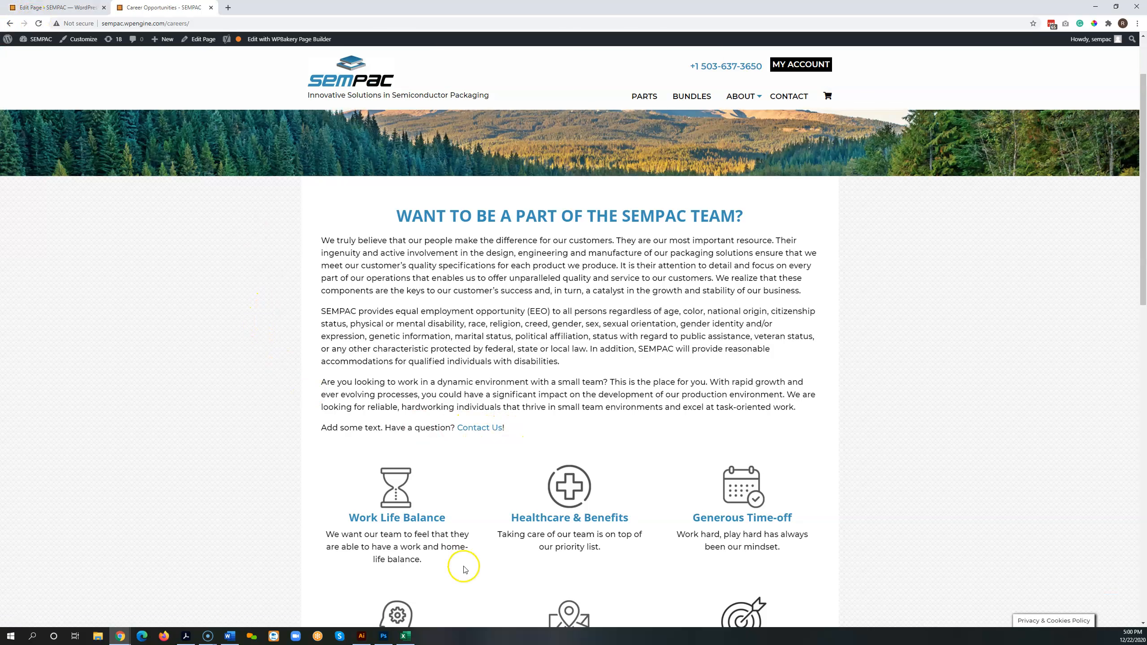
pyautogui.click(480, 428)
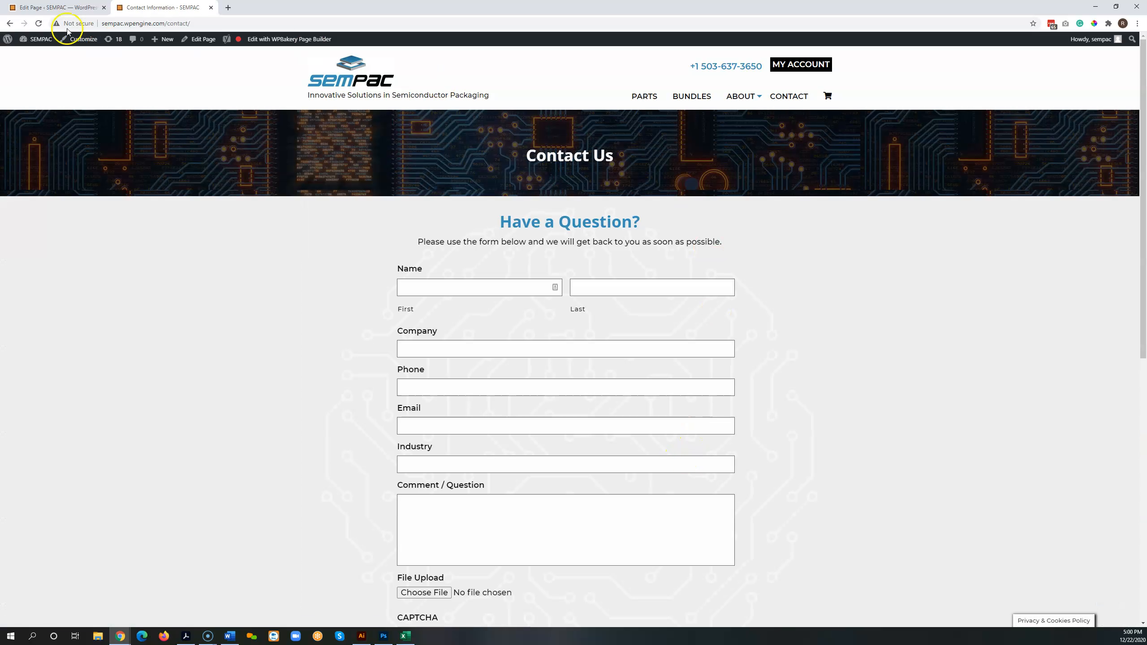
pyautogui.click(10, 23)
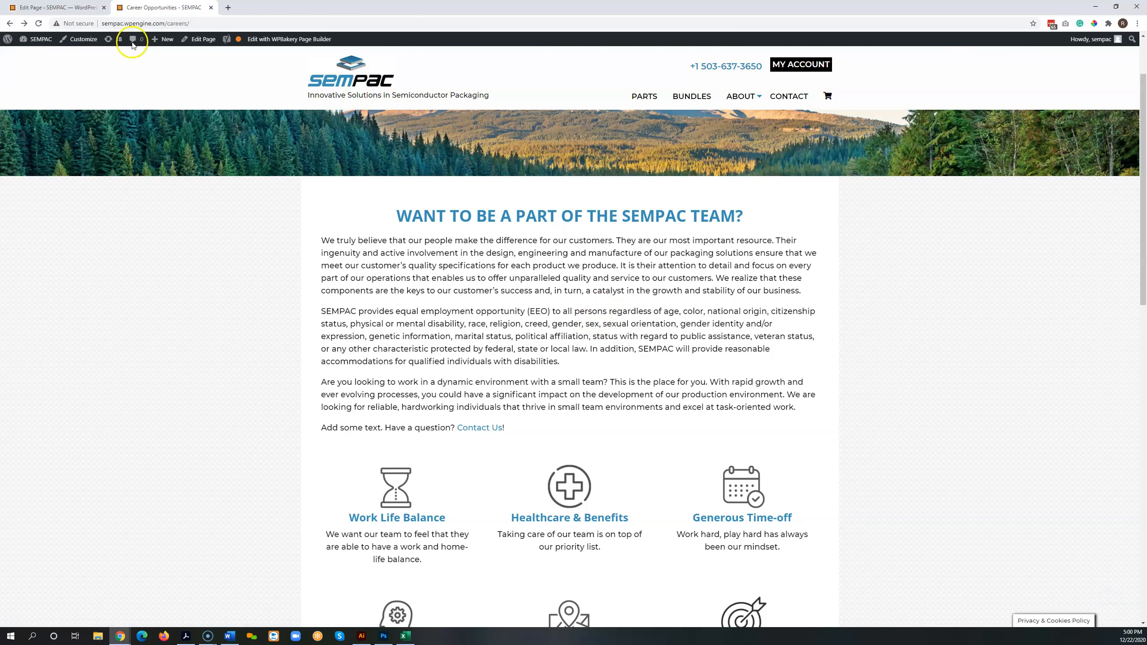
# Reopen the Careers intro text block in the page editor and enlarge its text area to show all paragraphs
pyautogui.click(48, 9)
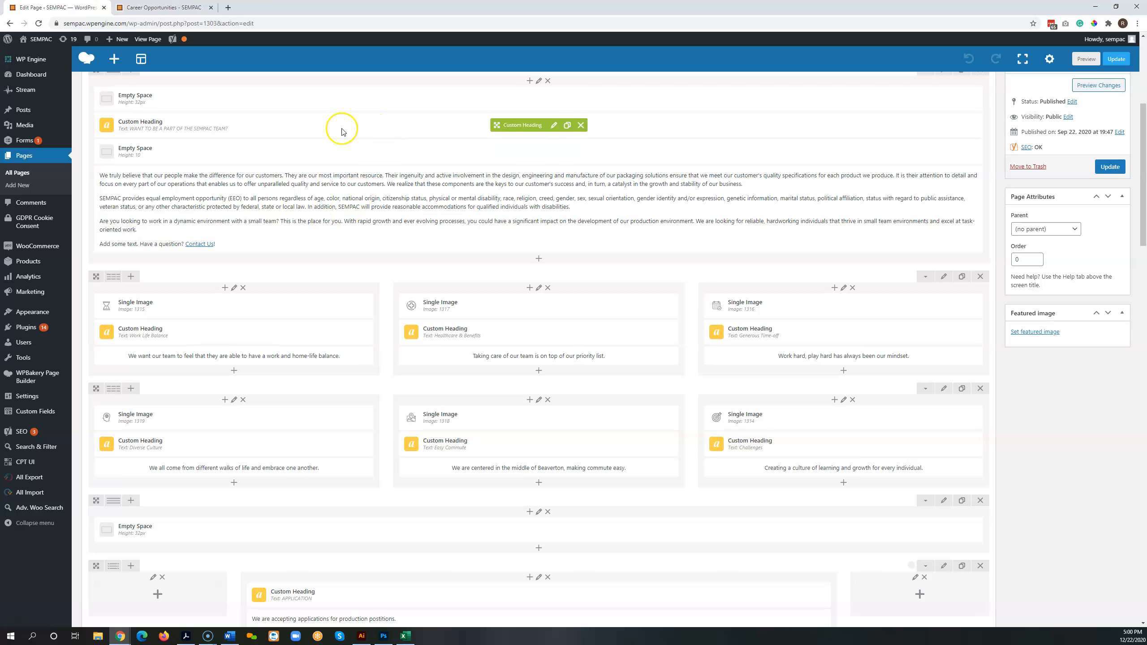
pyautogui.click(547, 210)
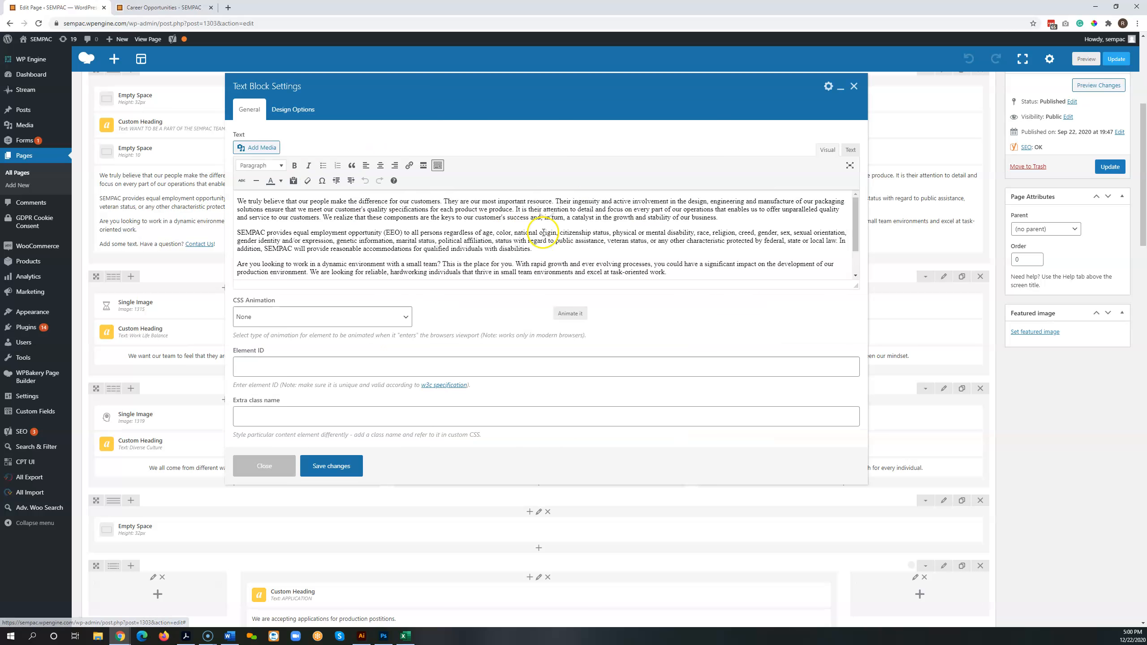
pyautogui.scroll(-2, 545, 226)
pyautogui.moveTo(855, 285); pyautogui.dragTo(848, 411)
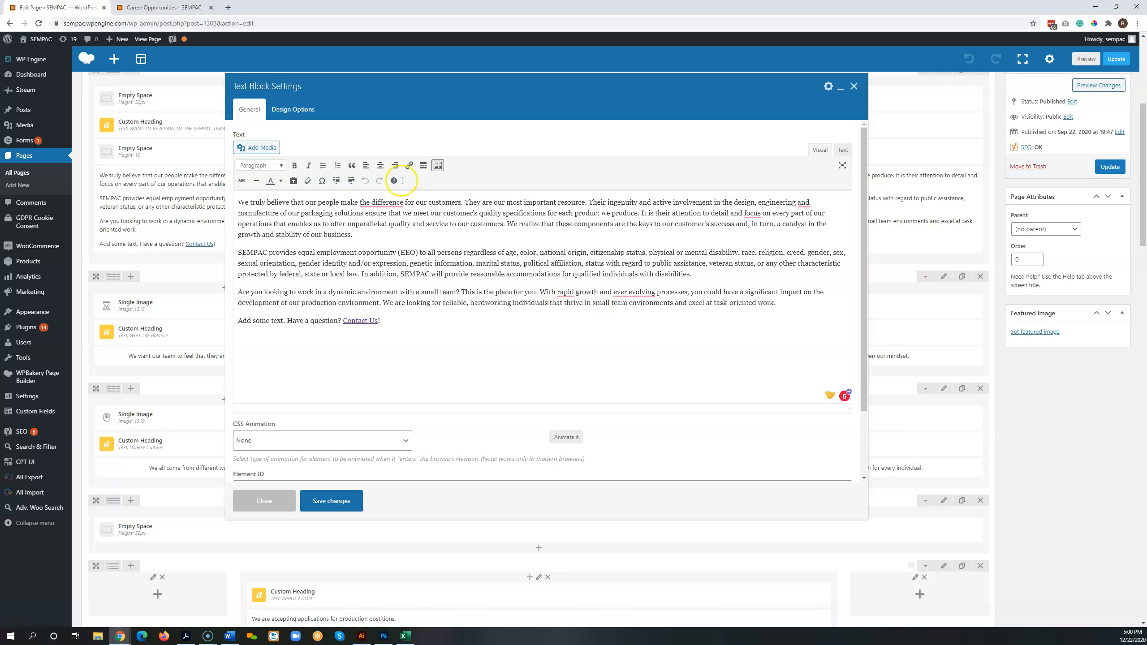
# Open google.com in a new browser tab
pyautogui.click(229, 8)
pyautogui.write('google.com')
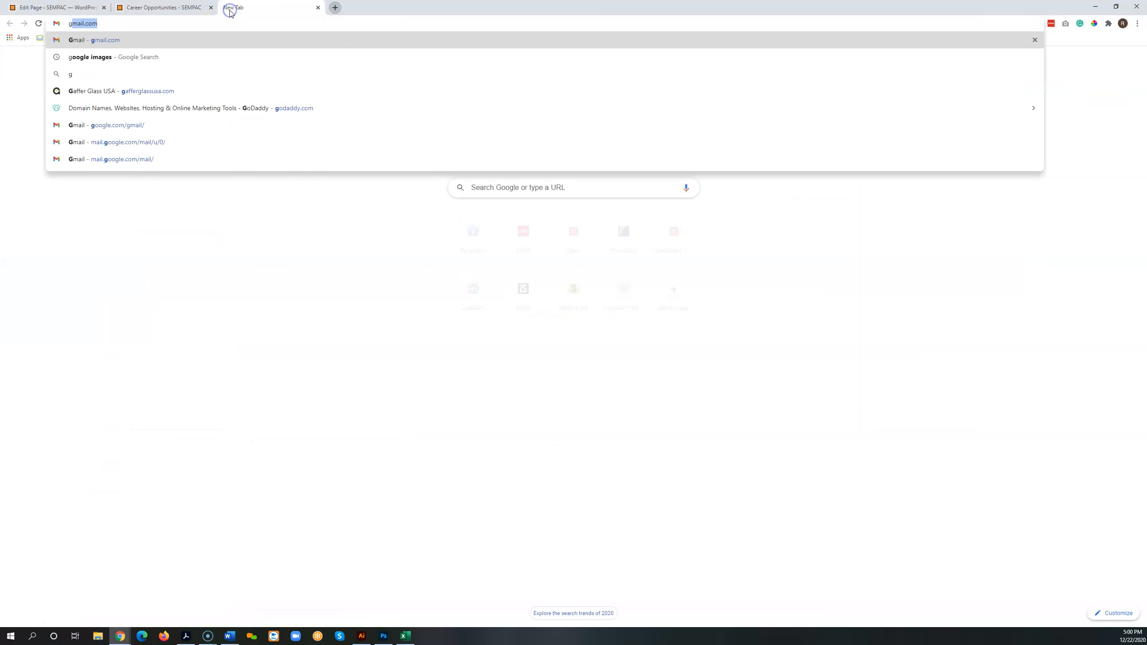
pyautogui.press('Return')
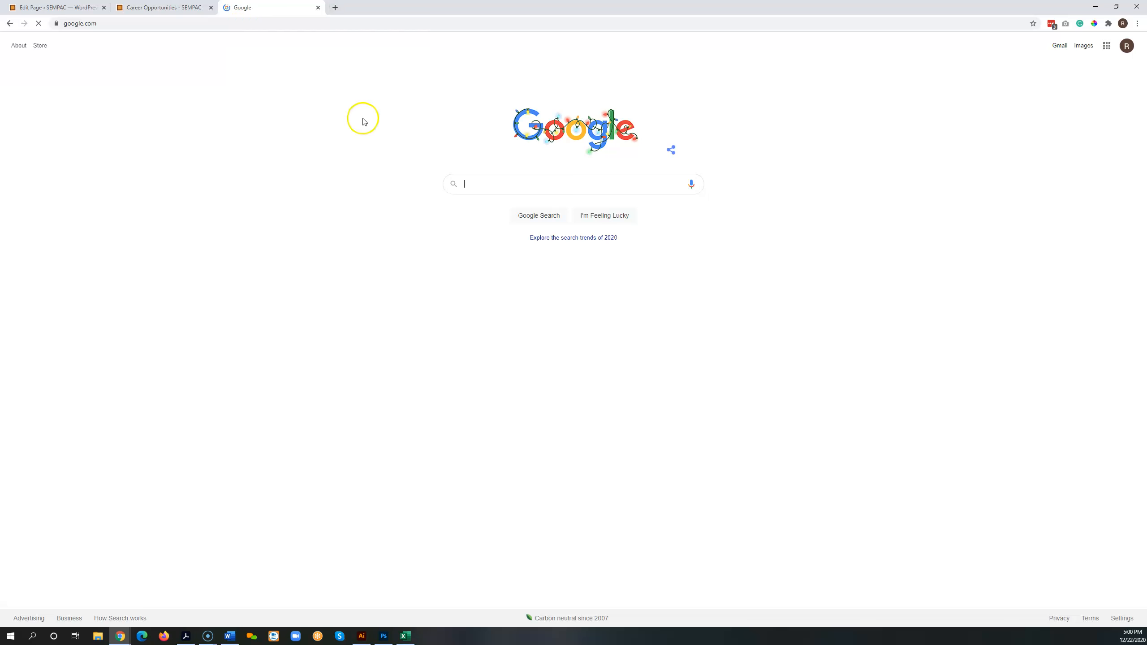
# Copy the Google homepage's web address and return to the Careers page editor
pyautogui.click(116, 25)
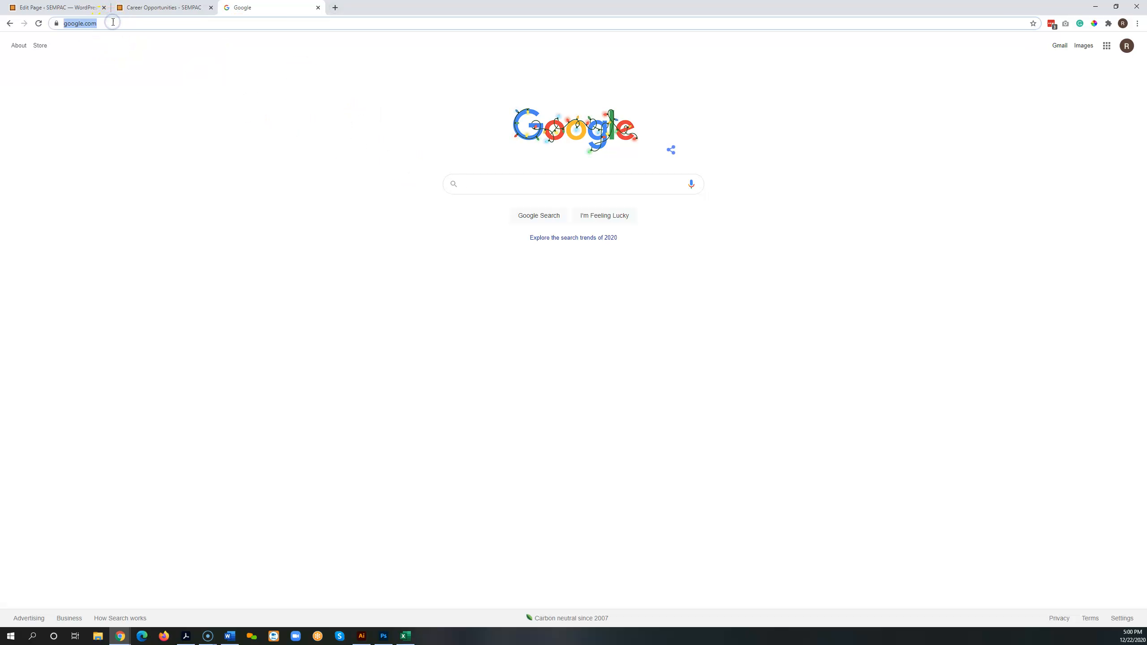
pyautogui.rightClick(92, 24)
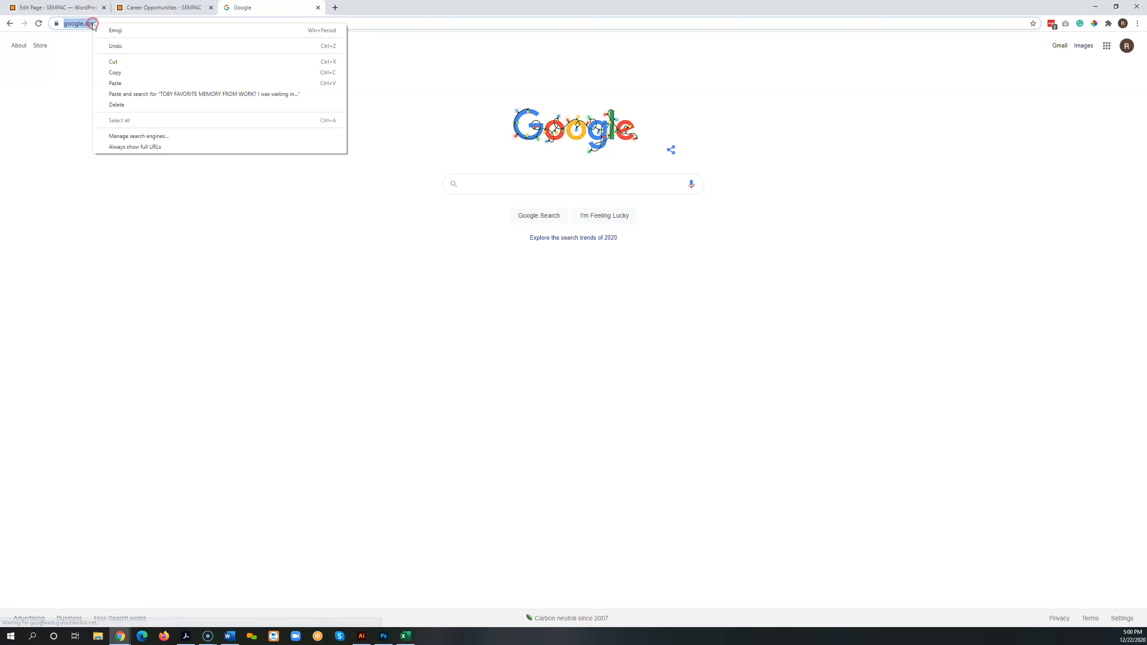
pyautogui.click(116, 72)
pyautogui.click(74, 7)
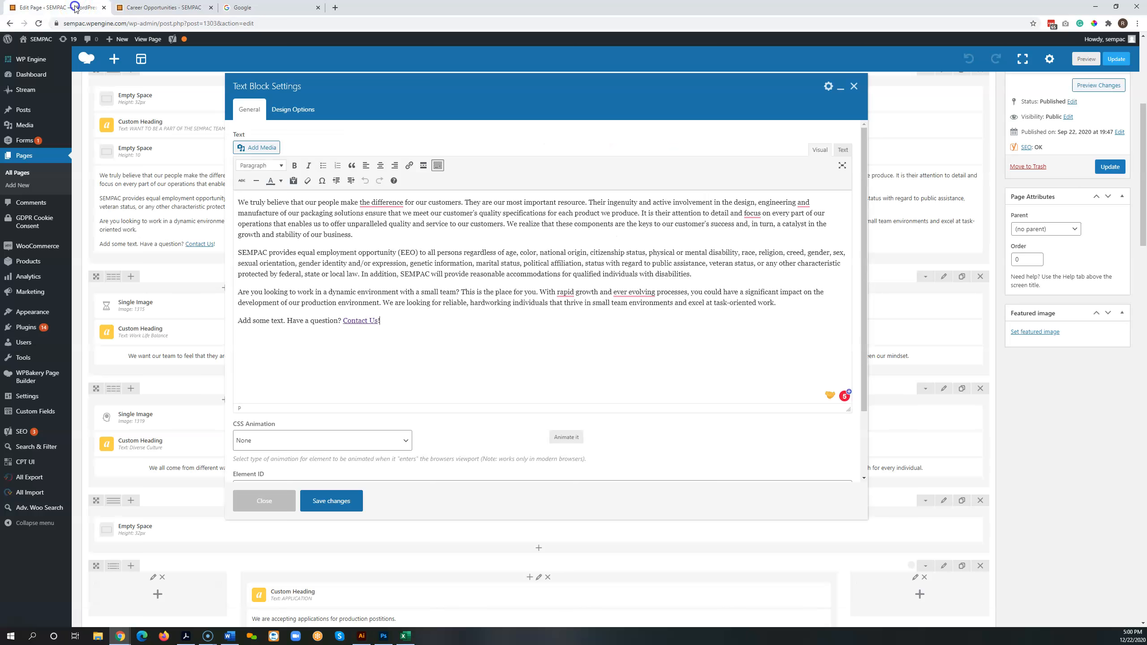
pyautogui.click(358, 321)
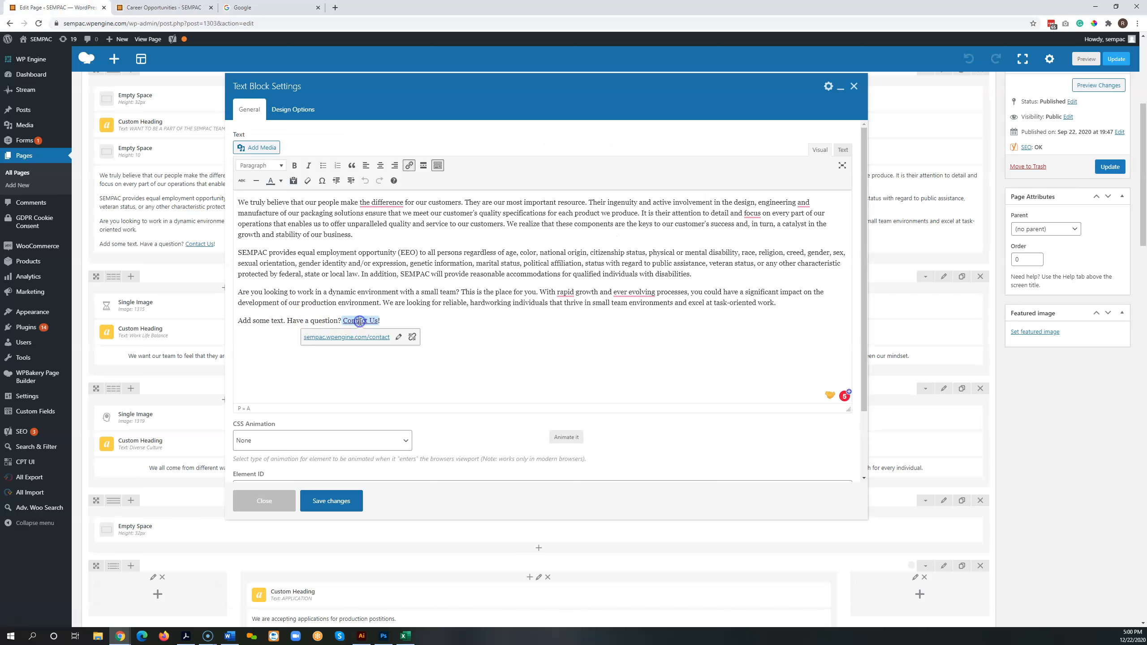
pyautogui.click(398, 339)
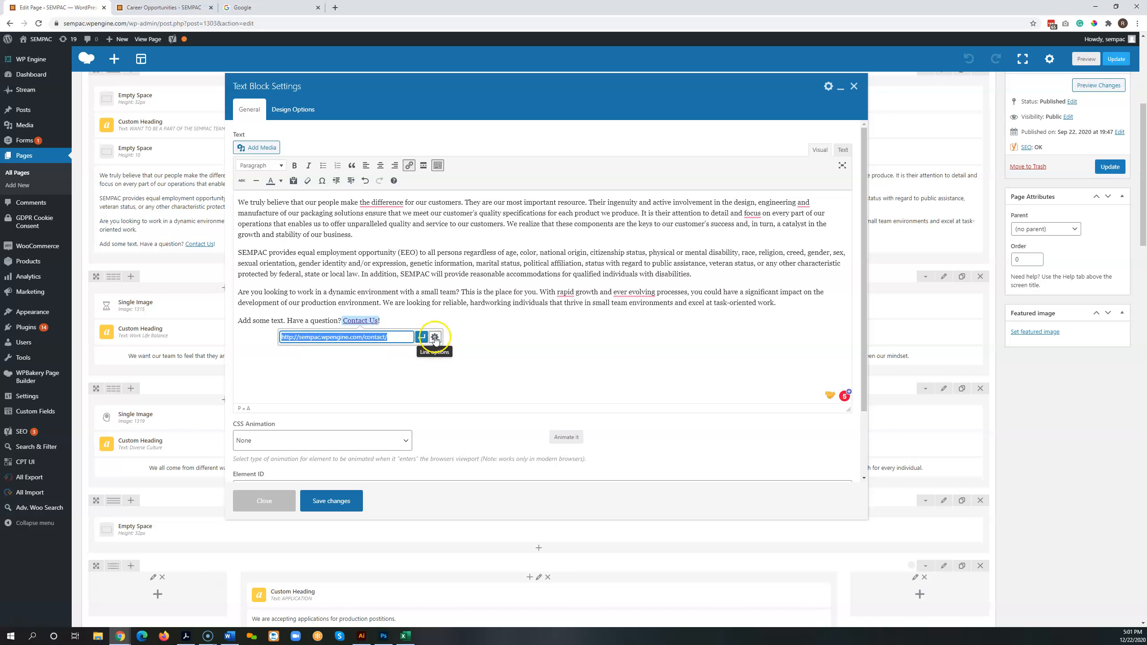
pyautogui.click(435, 338)
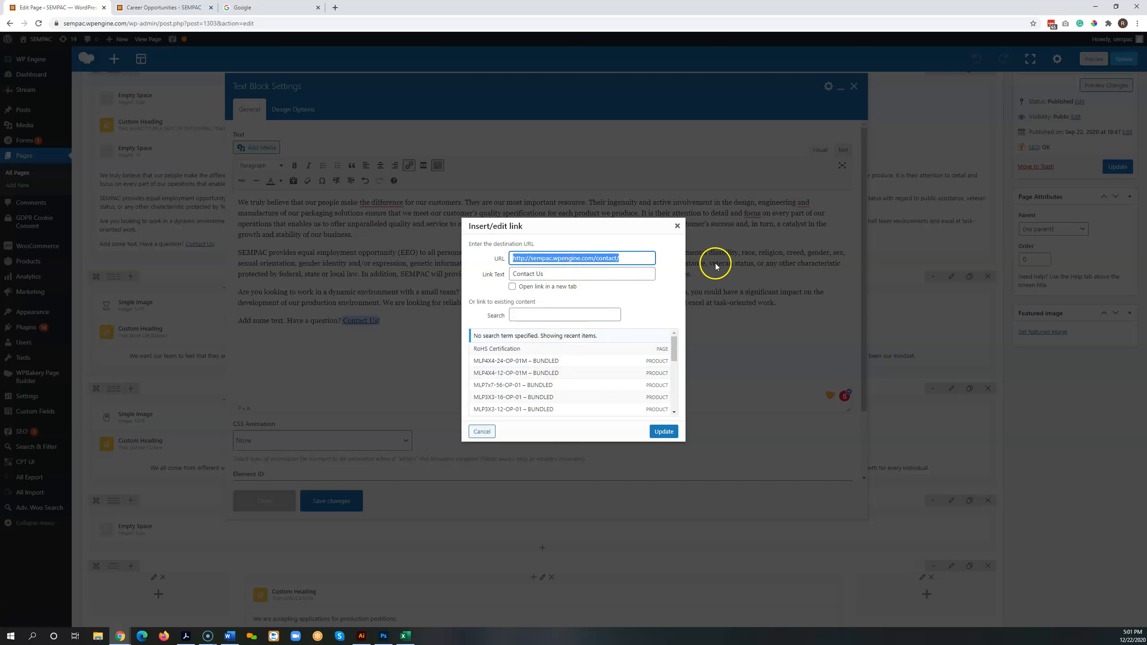
pyautogui.hotkey('ctrl', 'v')
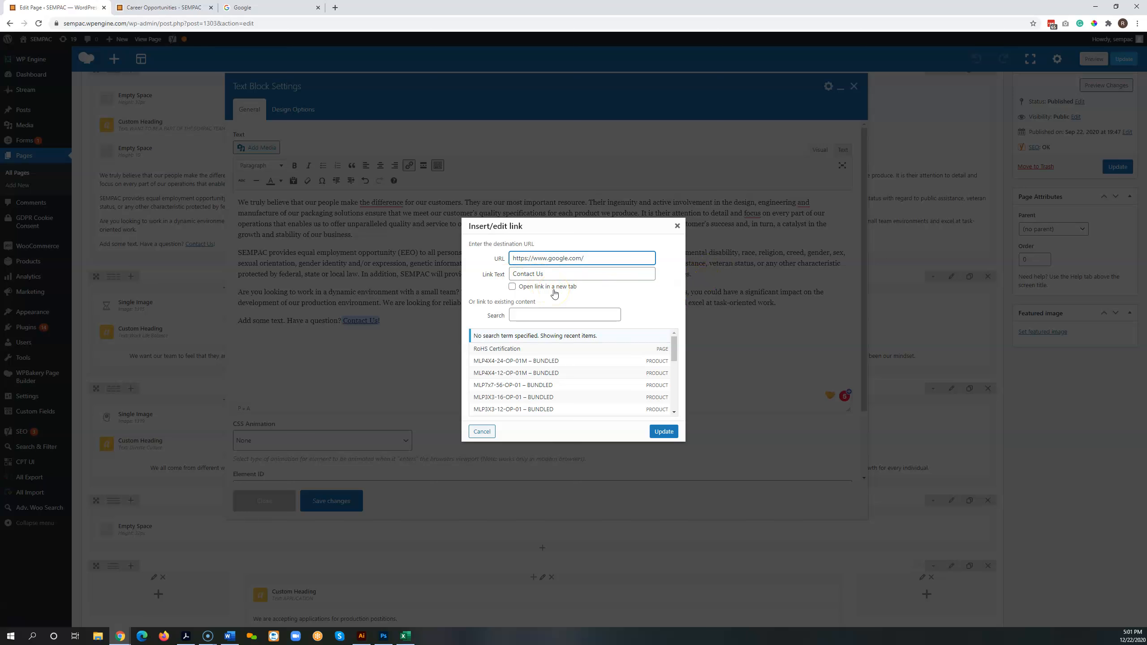
pyautogui.click(521, 289)
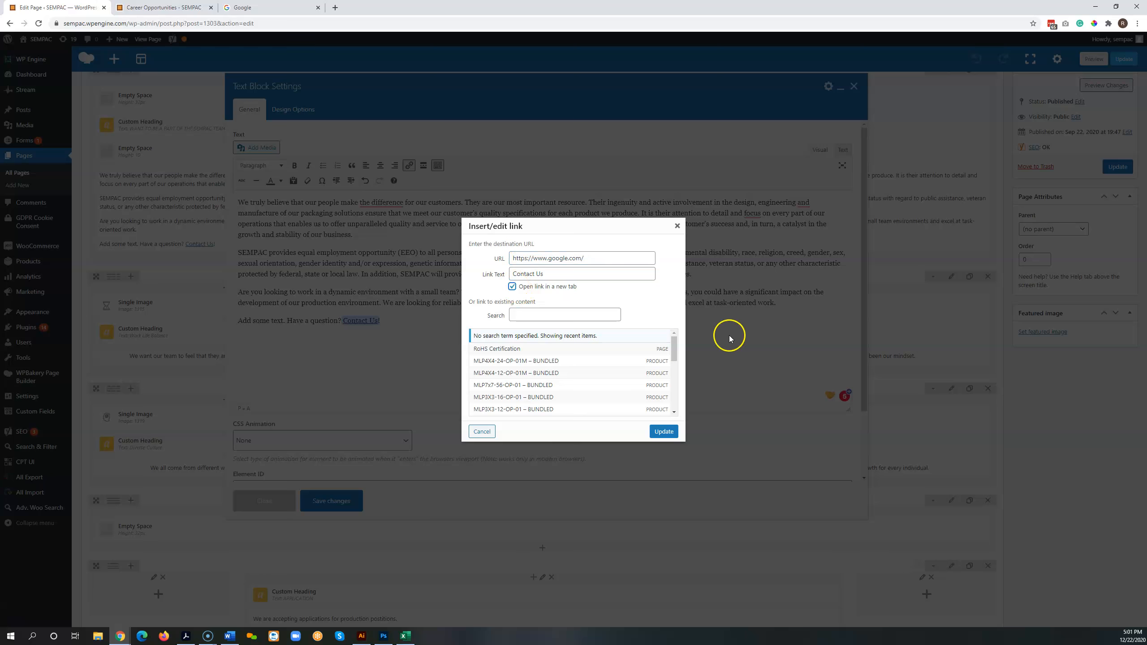
pyautogui.click(662, 432)
pyautogui.click(330, 500)
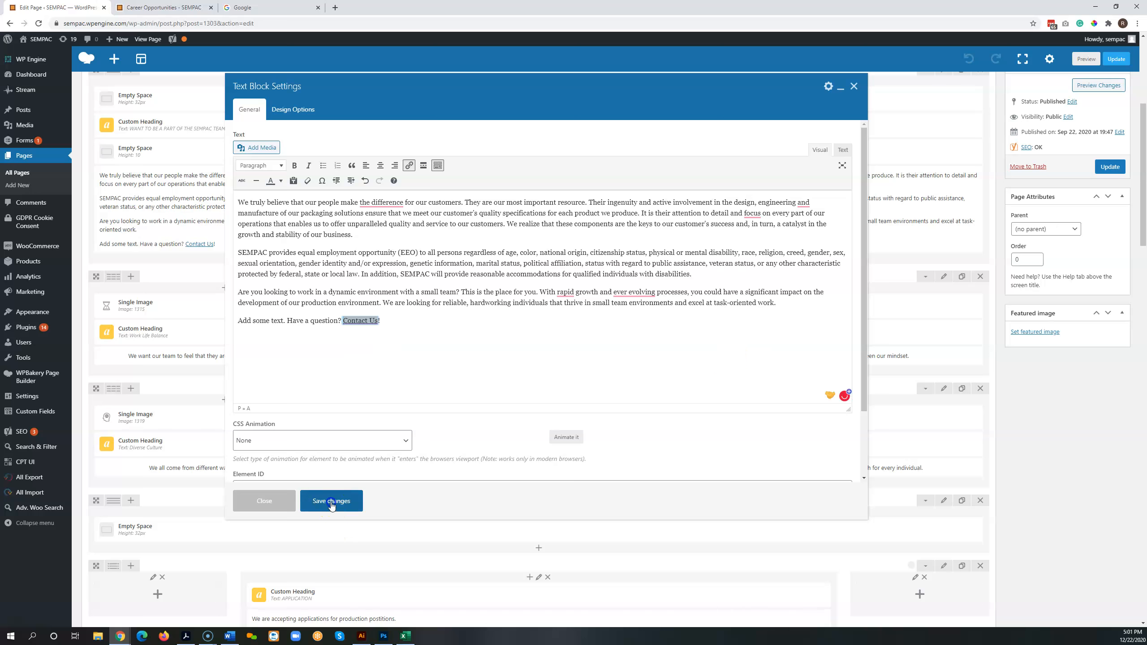
pyautogui.click(1103, 174)
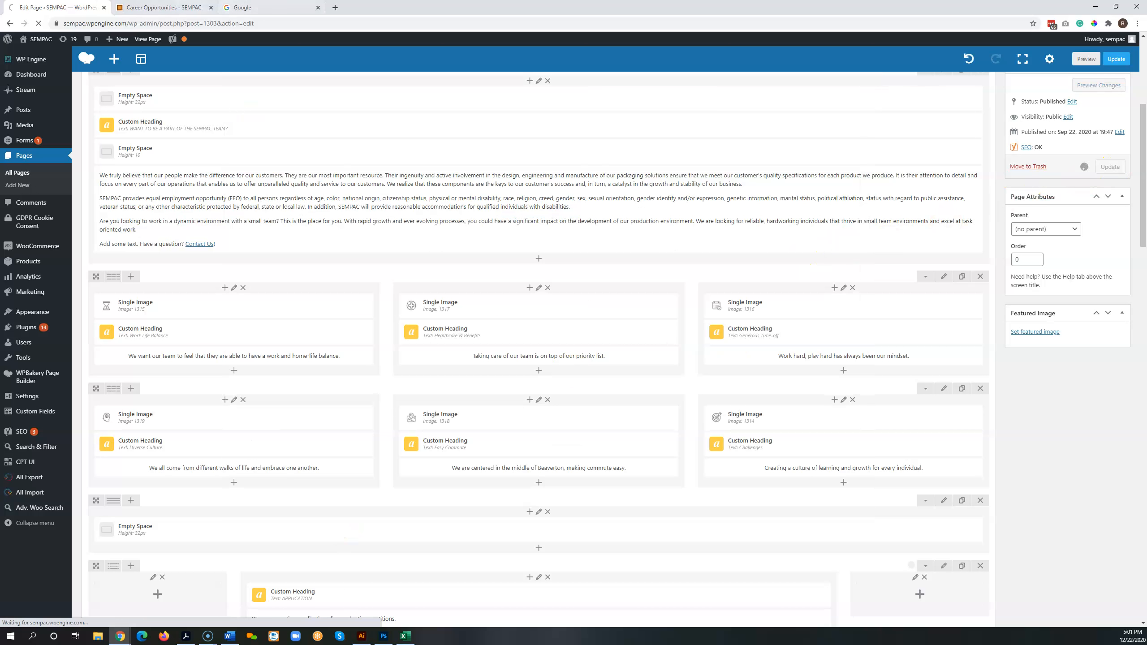
# Reload the live Careers page, close the spare Google tab, and test the Contact Us link, closing the tab it opens
pyautogui.click(202, 9)
pyautogui.click(39, 23)
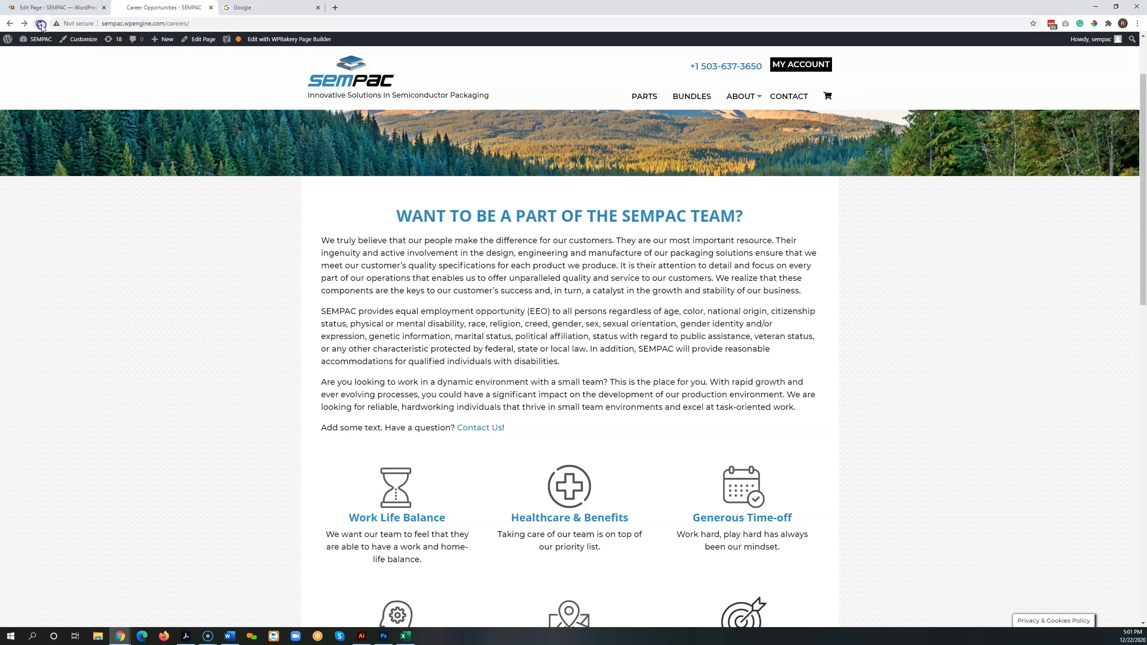
pyautogui.click(316, 8)
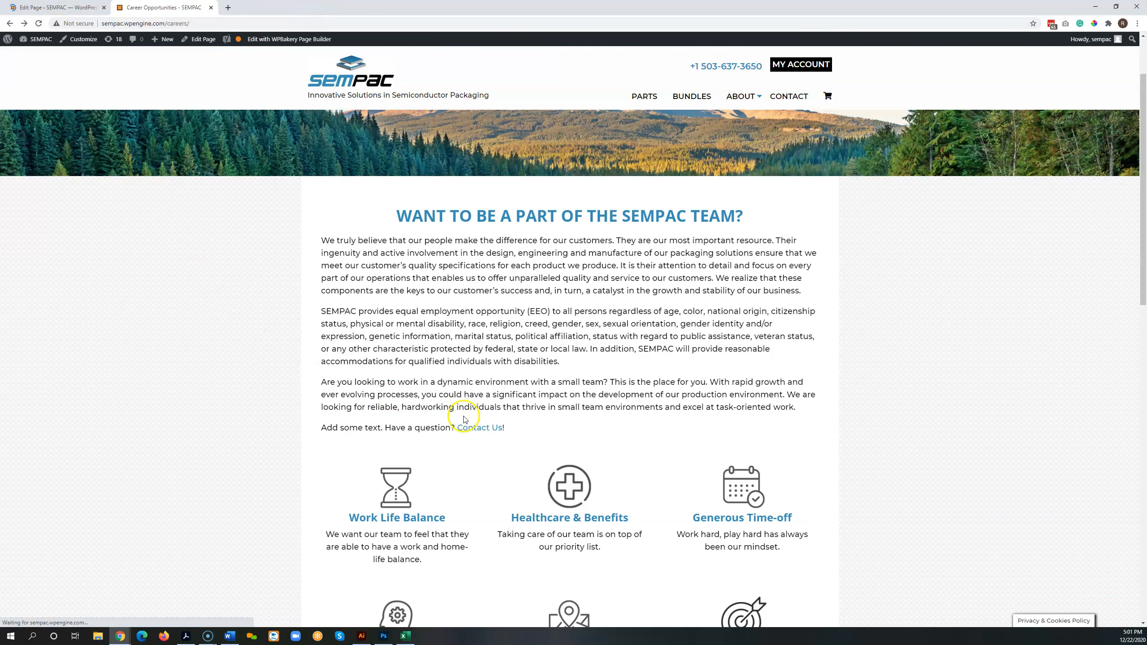
pyautogui.click(483, 431)
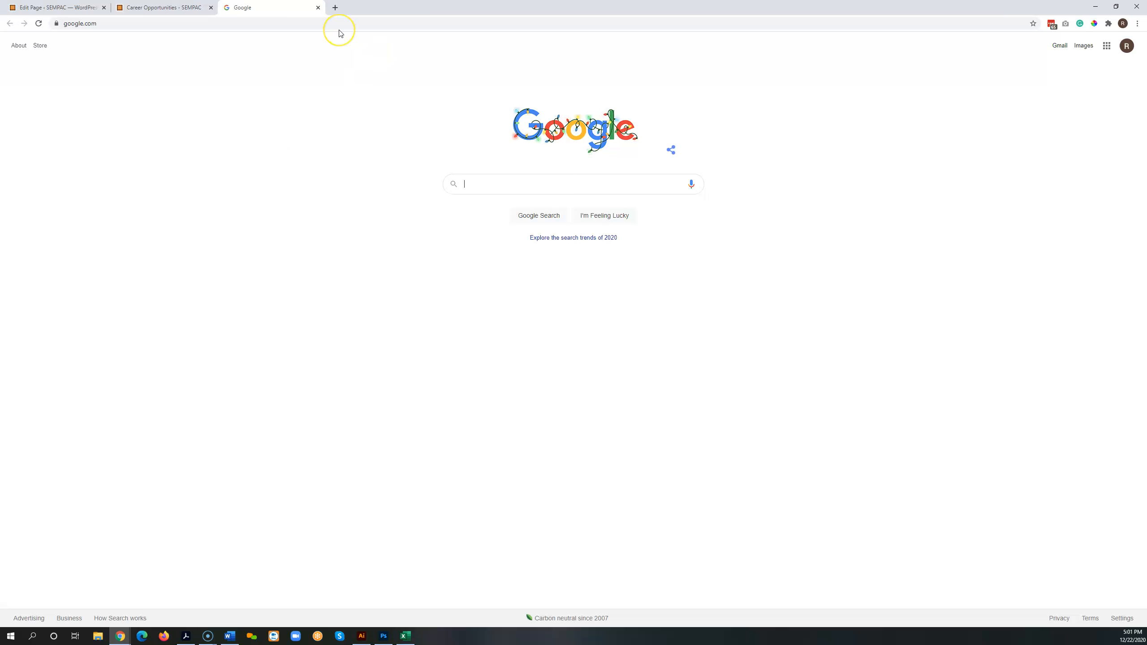
pyautogui.click(318, 8)
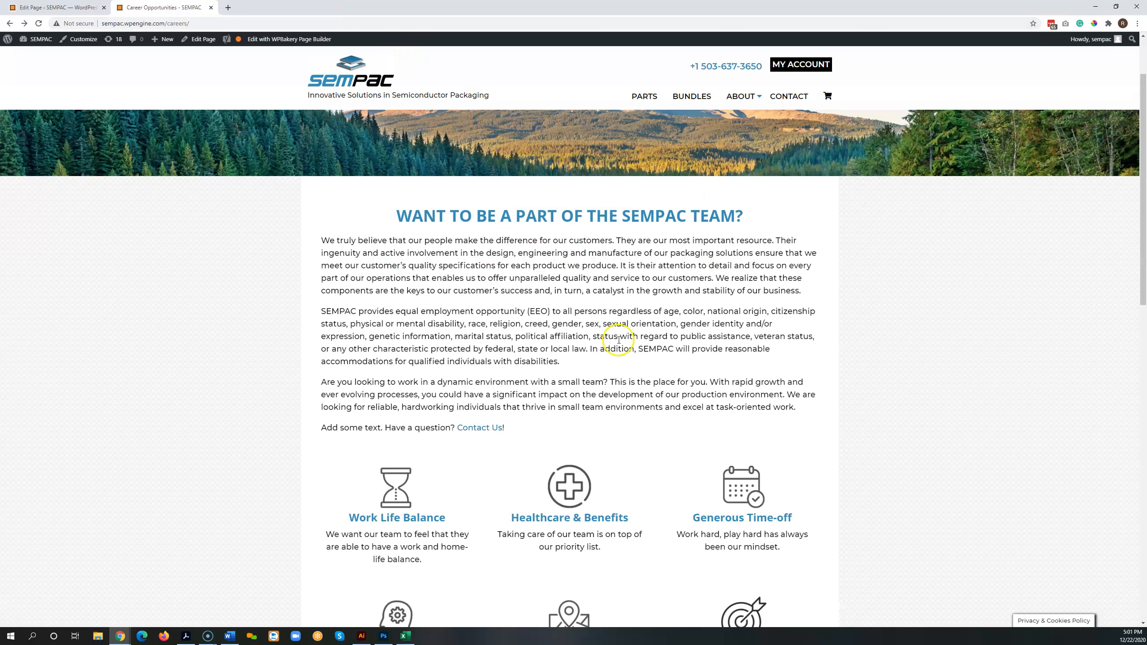